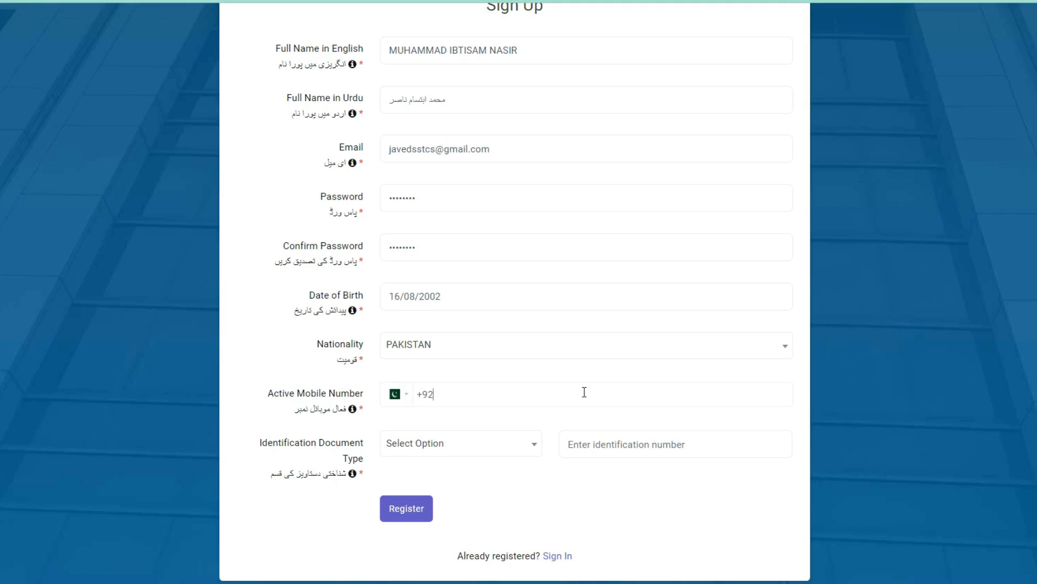
Enter the active mobile number, and provide CNIC/NICOP as the identification document type together with the identification number
text(340)
click(470, 456)
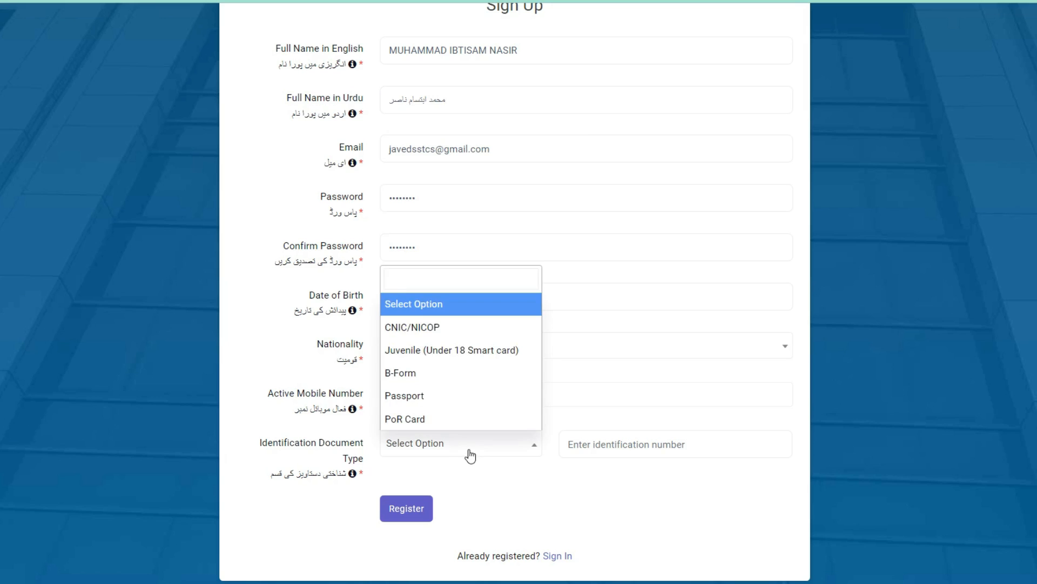
click(468, 330)
click(571, 445)
click(572, 446)
text(3660)
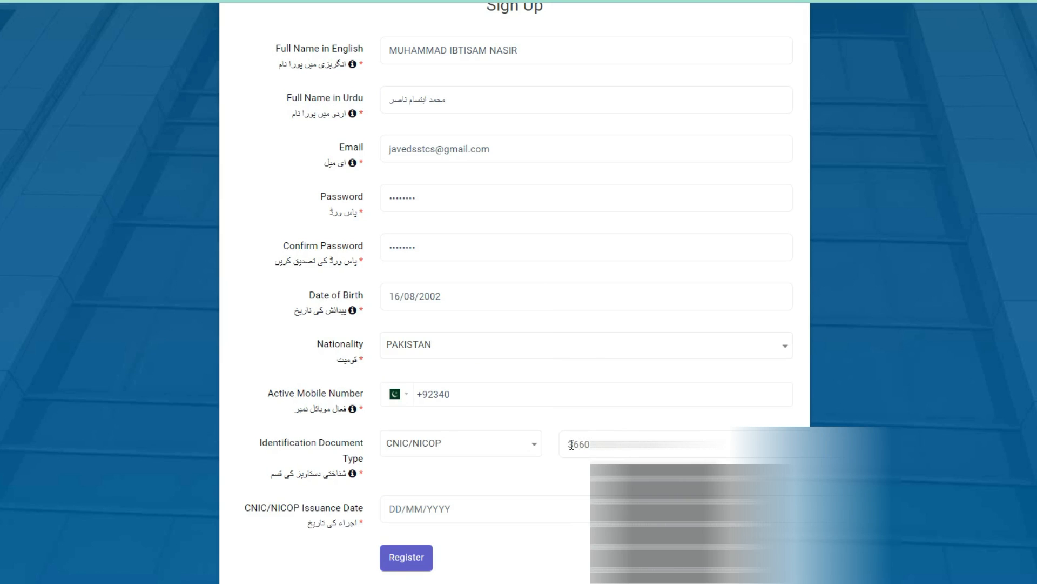
Set the CNIC/NICOP issuance date to 07/09/2020
key(Tab)
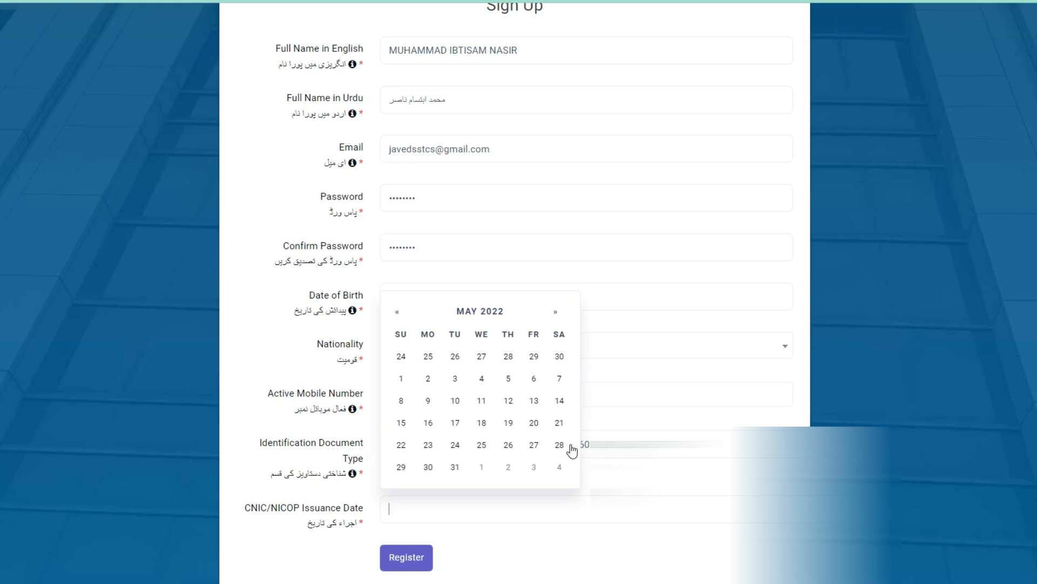
text(07)
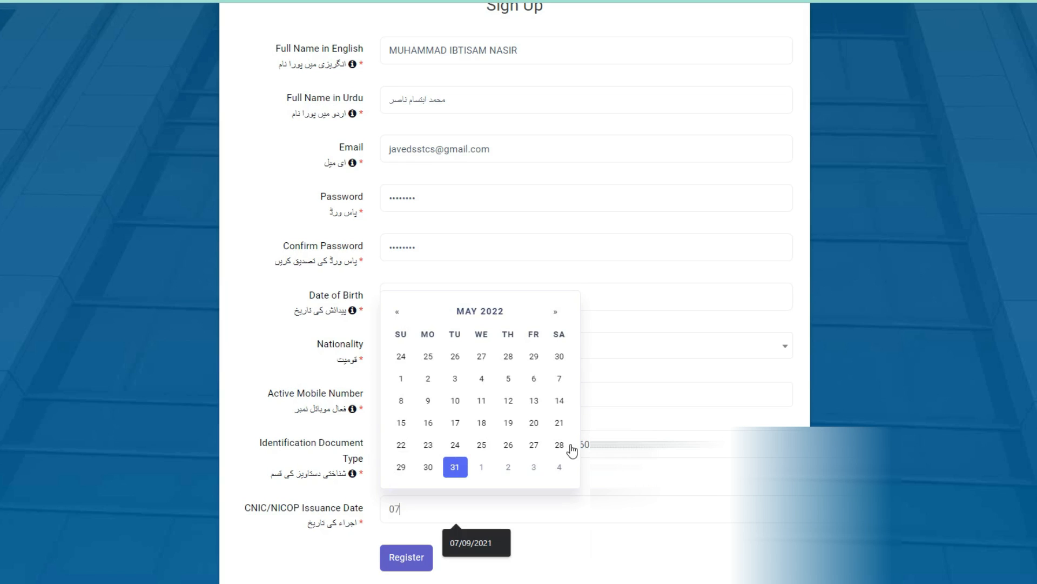
text(/09/2020)
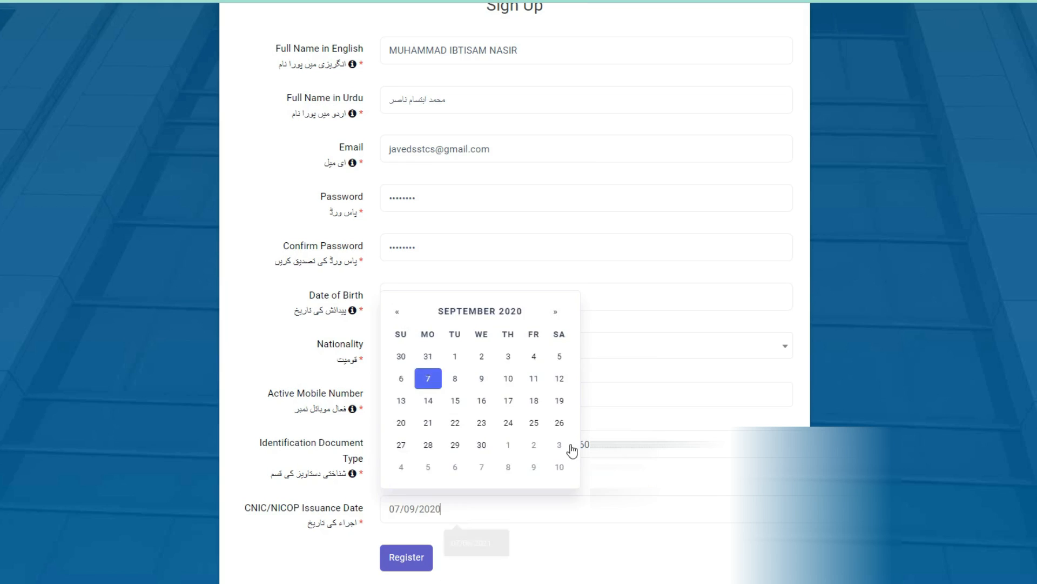
key(Tab)
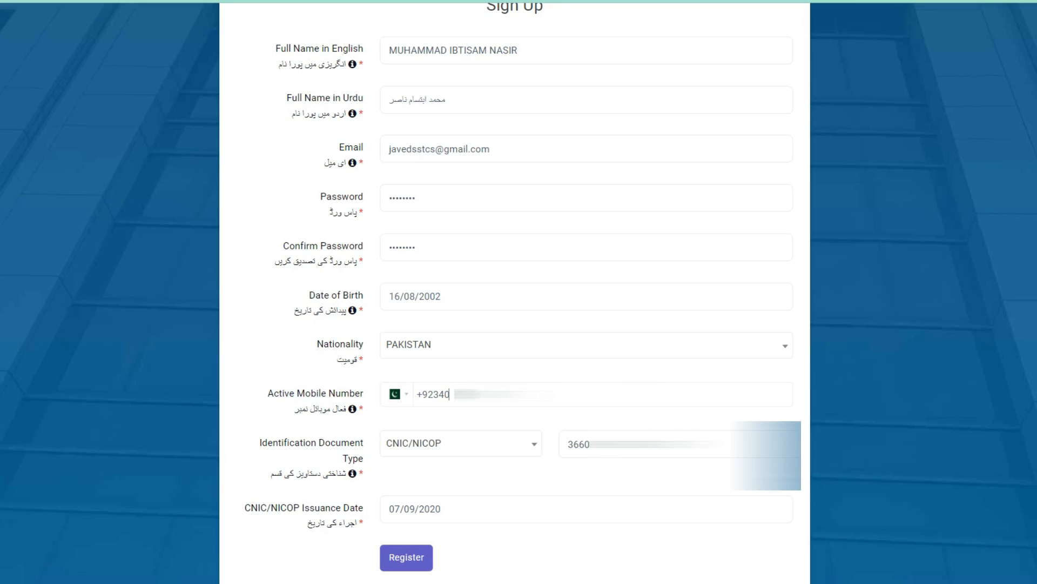
Correct the active mobile number and submit the sign-up form for registration
key(BackSpace)
key(BackSpace)
text(077)
click(400, 562)
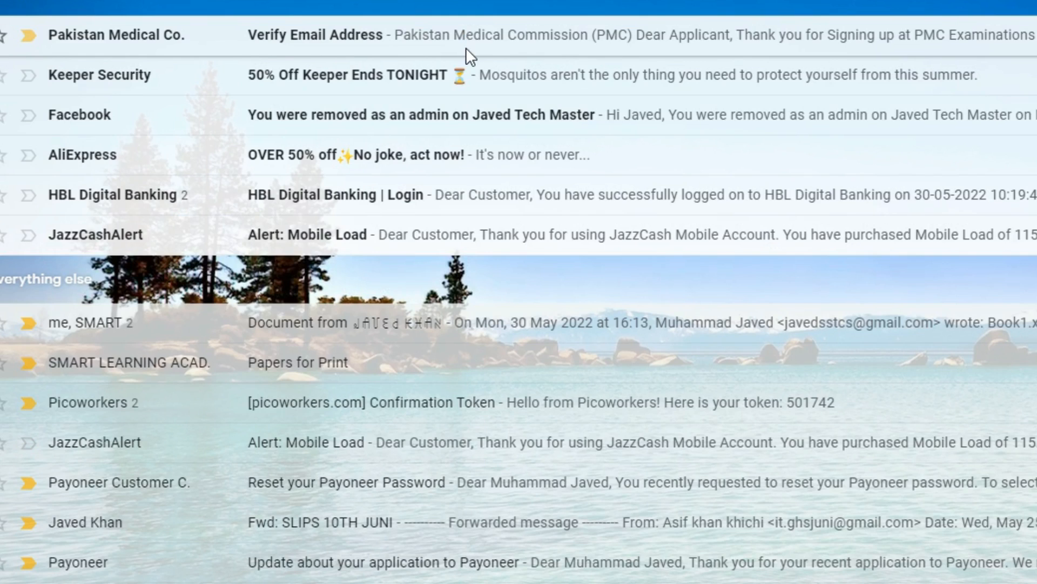
Open the Pakistan Medical Commission message in the mailbox, verify the email address, and proceed to the login page
click(465, 48)
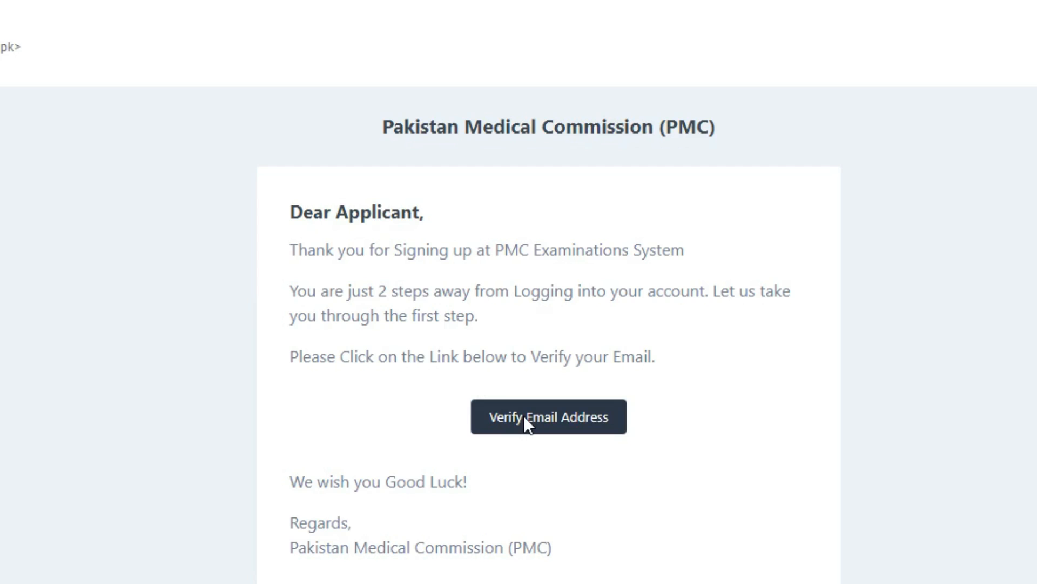
click(525, 418)
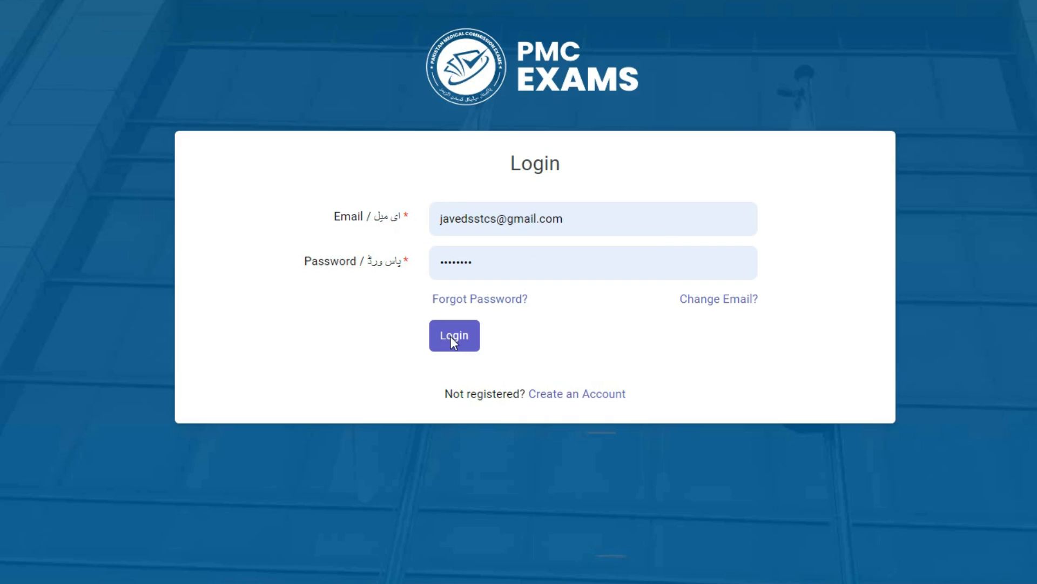
click(451, 337)
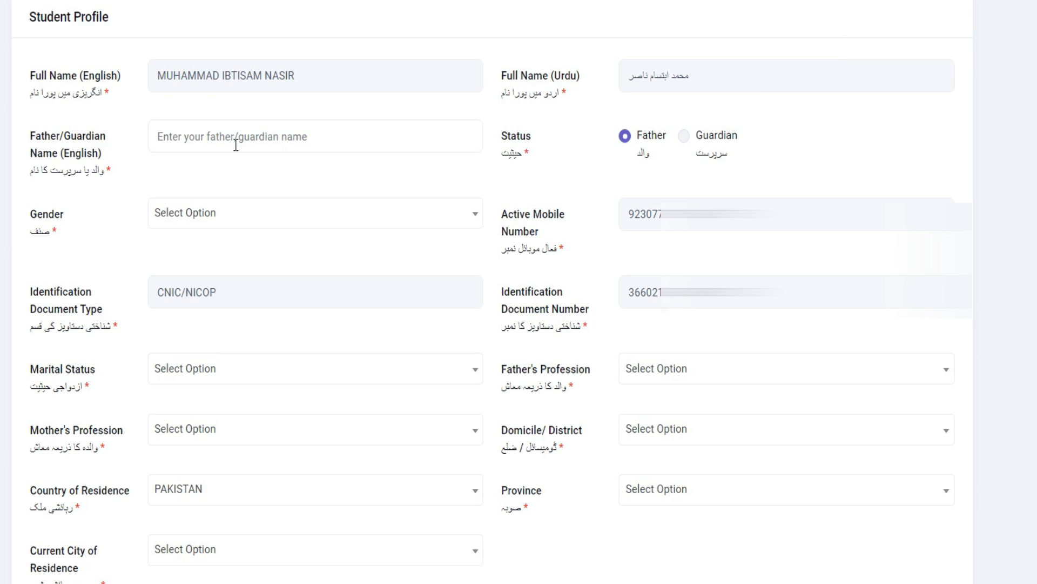
Enter the father's name in the student profile, and set gender to Male and marital status to Unmarried
click(210, 136)
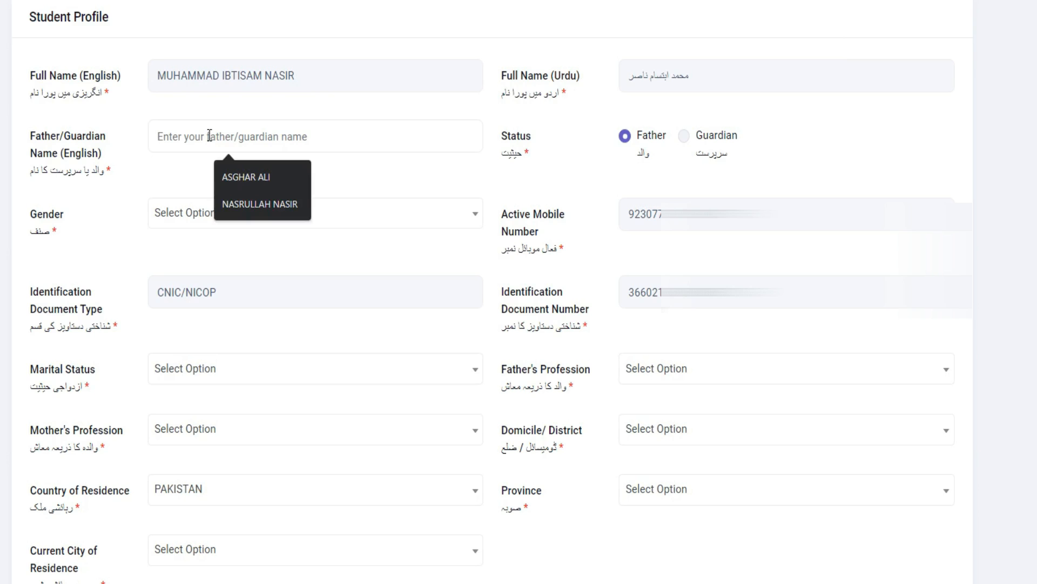
text(NA)
click(246, 174)
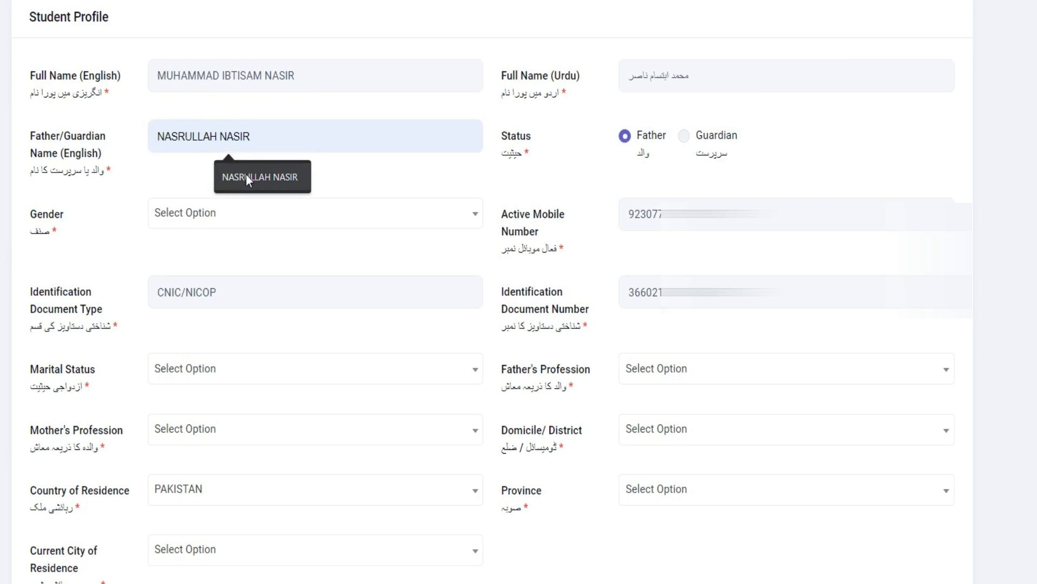
click(267, 217)
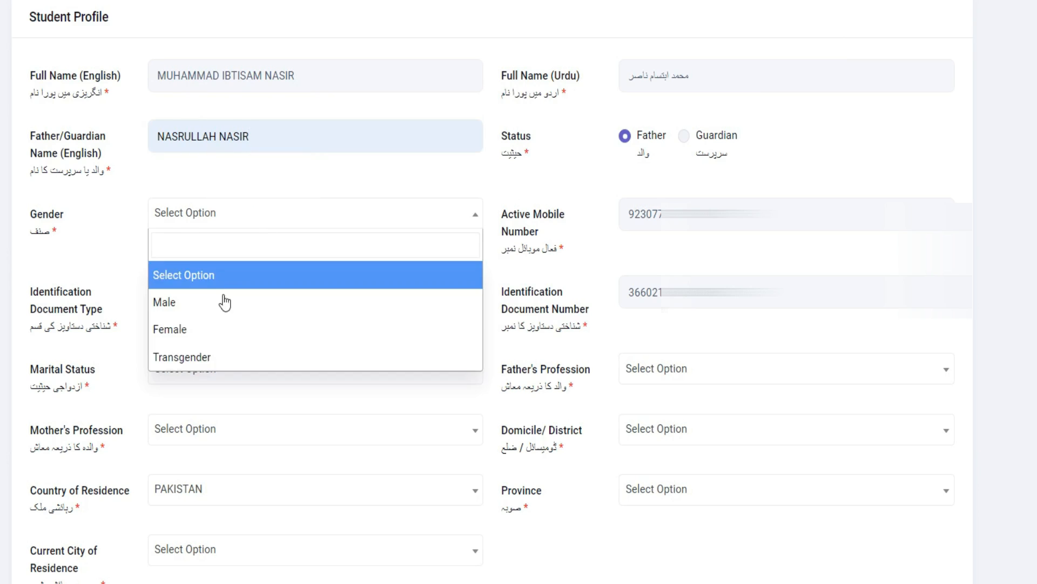
click(219, 301)
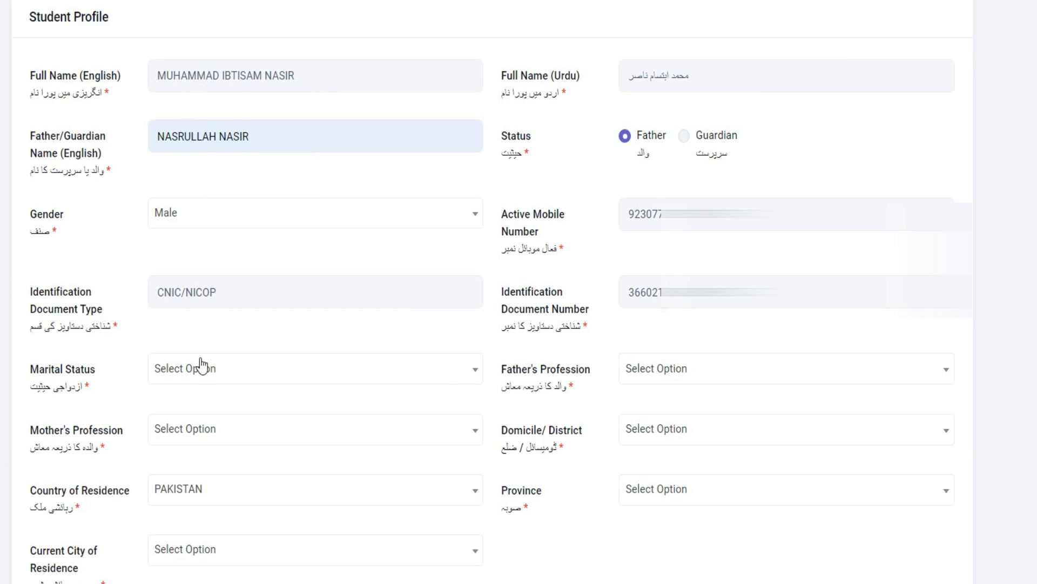
click(197, 378)
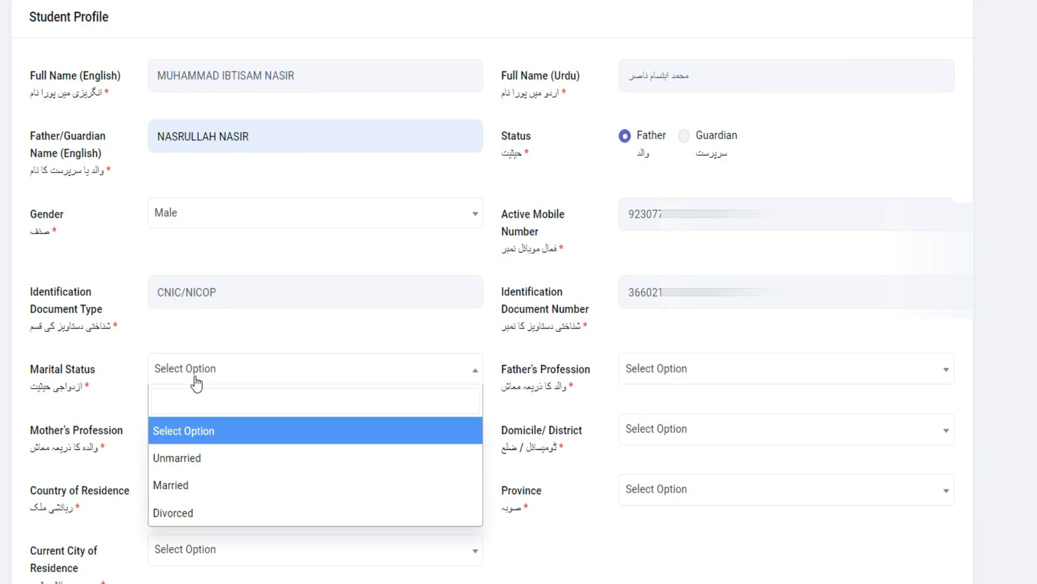
click(197, 457)
Set the father's profession to Teacher and the mother's profession to House Wife
click(690, 380)
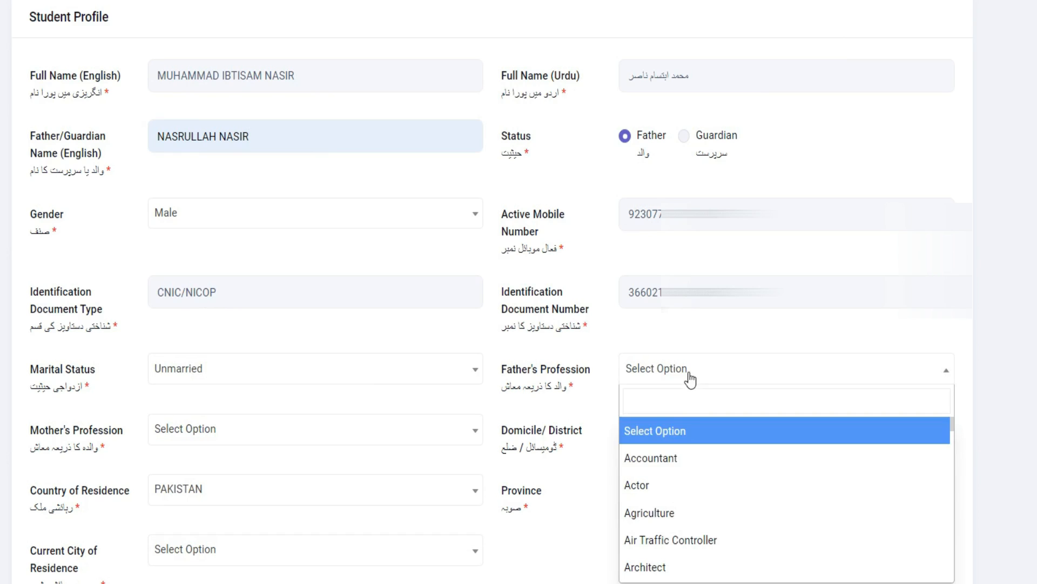
text(TEA)
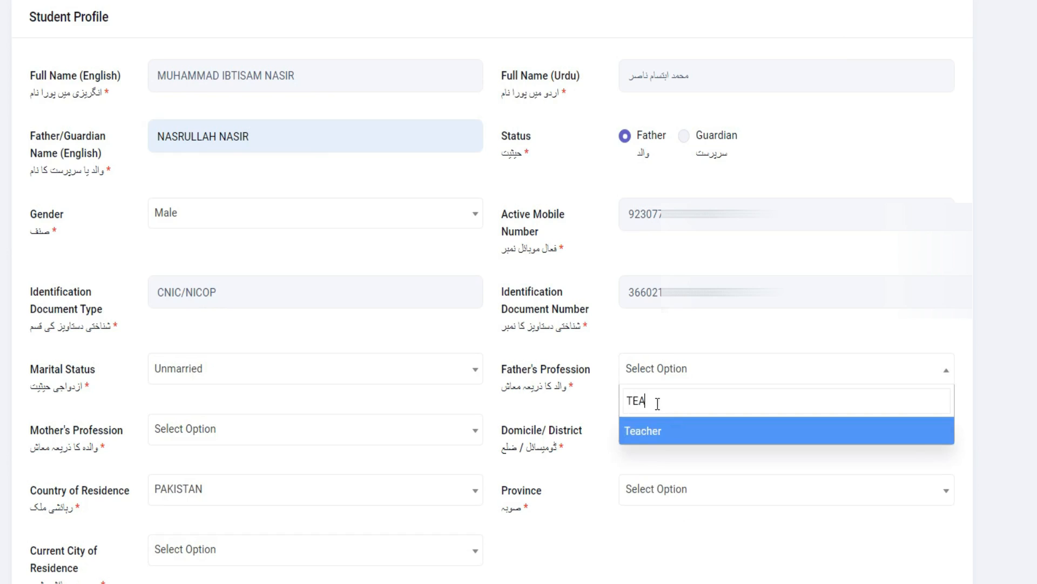
click(648, 435)
click(197, 441)
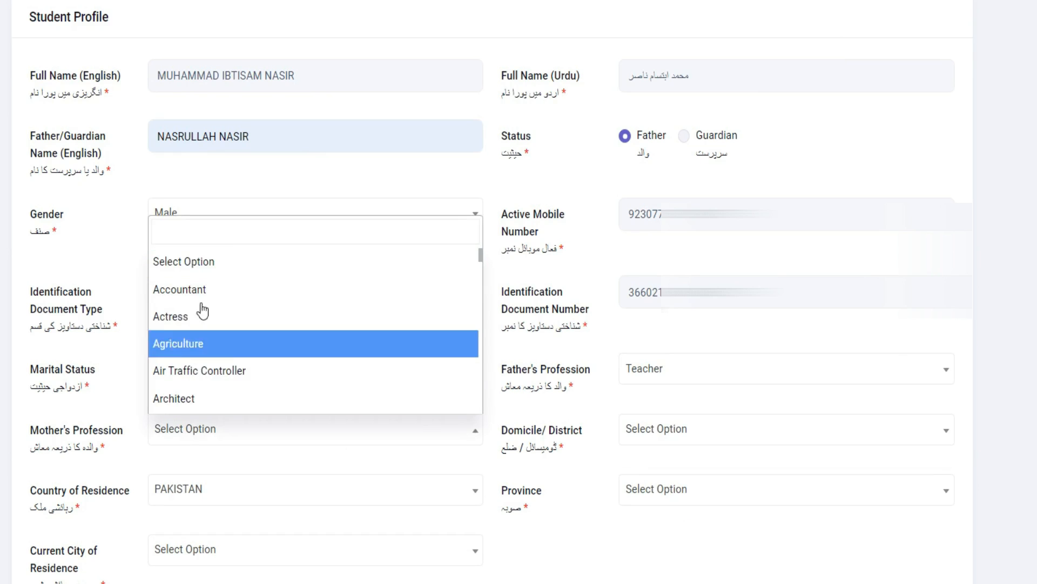
text(HOU)
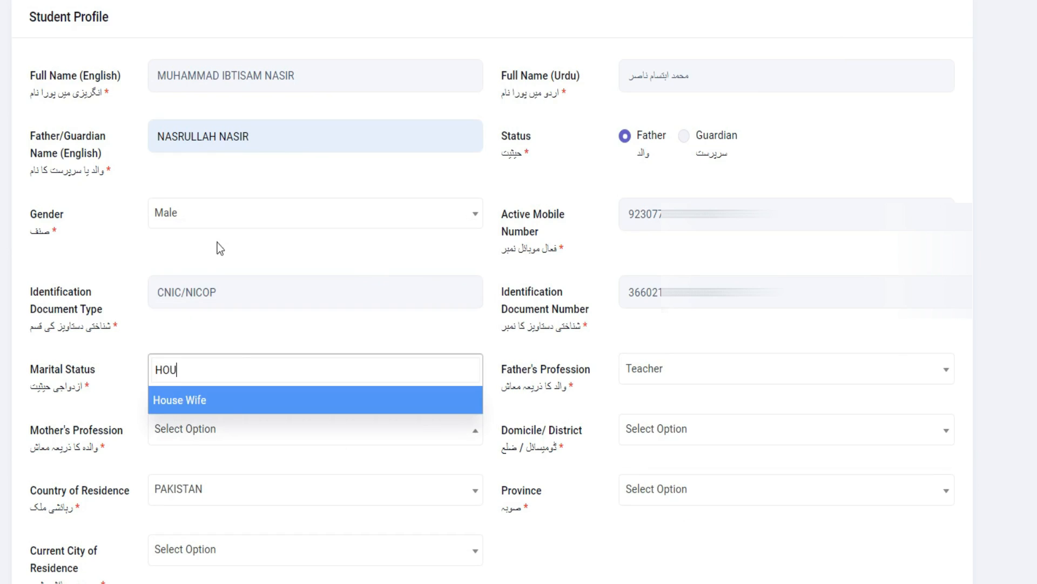
click(227, 402)
Set the domicile district to Vehari, the province to Punjab and the current city of residence to Vehari
scroll(324, 363, down, 3)
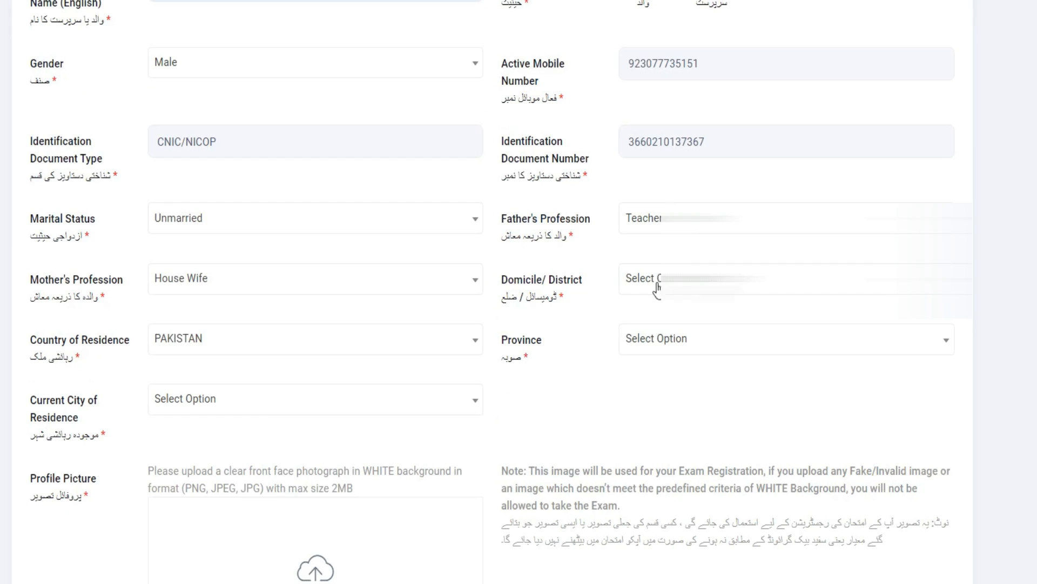
click(668, 287)
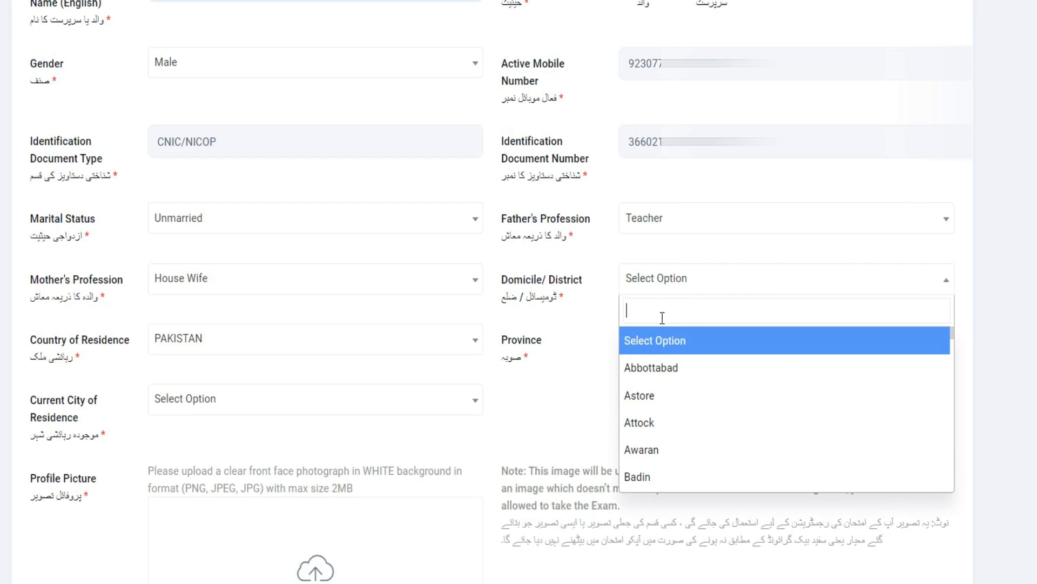
text(VEH)
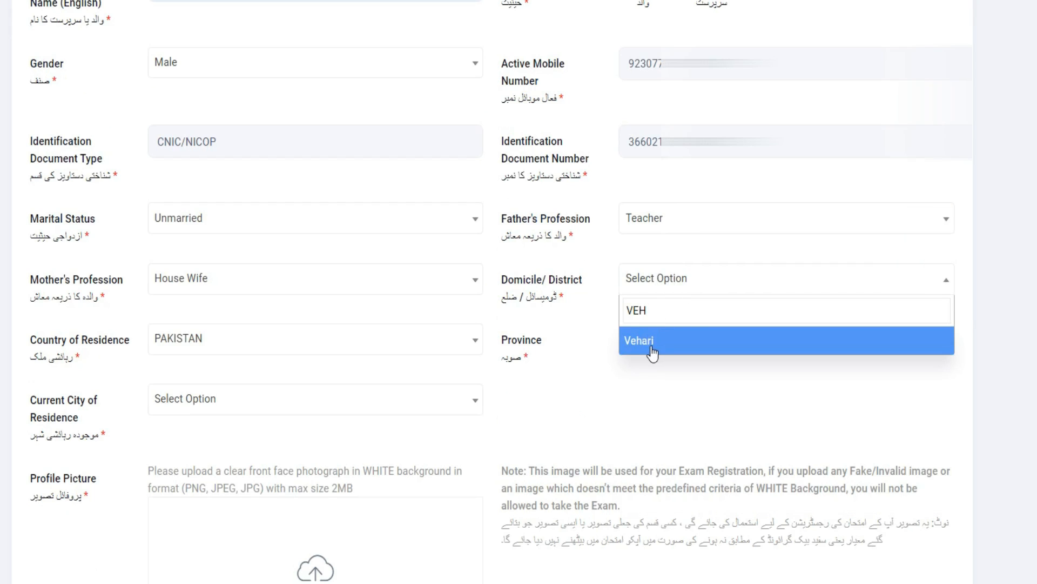
click(651, 350)
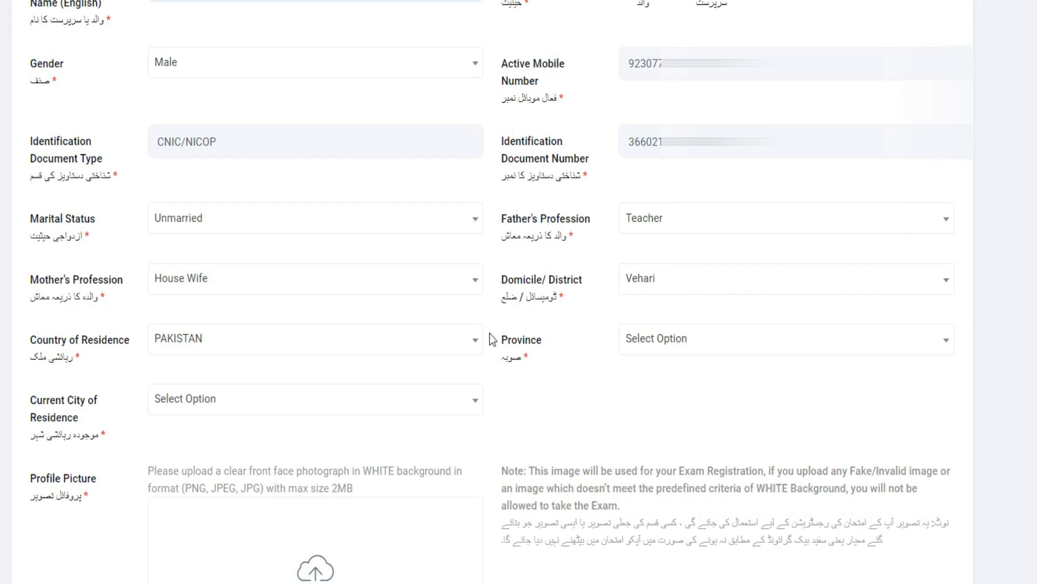
click(670, 344)
text(PUNJA)
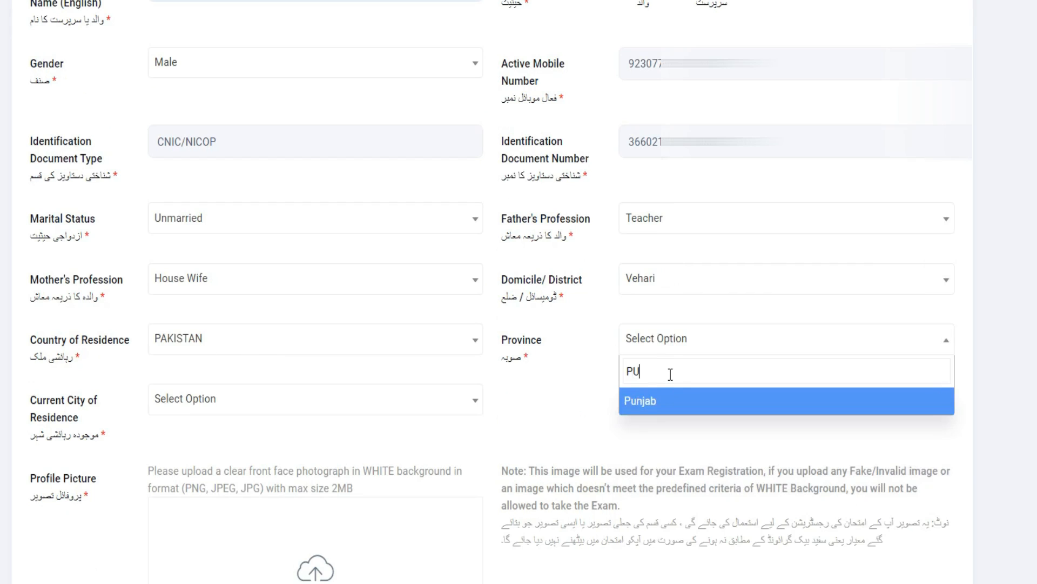
click(668, 400)
click(201, 406)
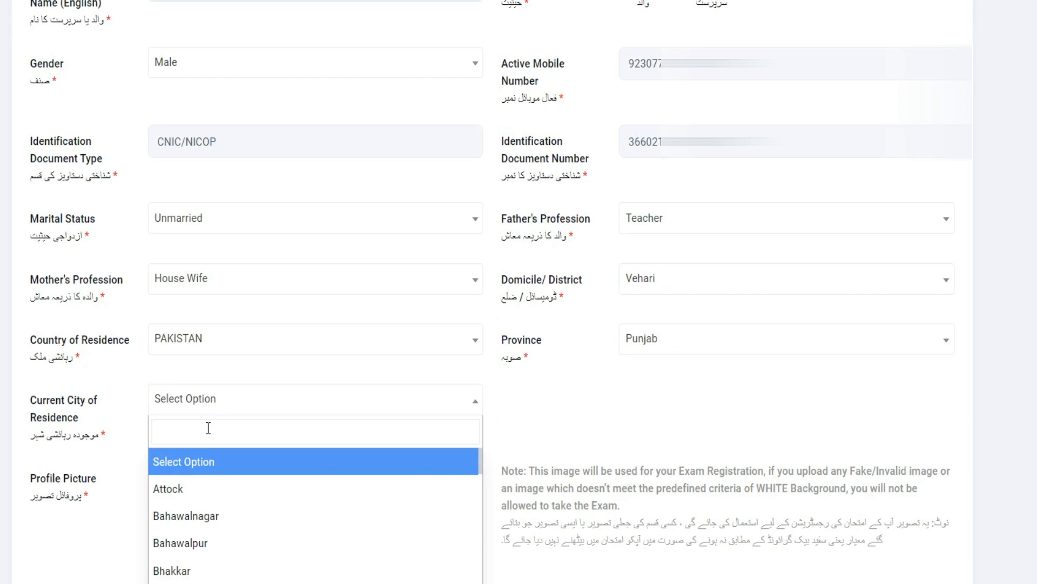
text(VE)
click(181, 472)
Upload the applicant's photo from the computer as the profile picture
scroll(313, 282, down, 5)
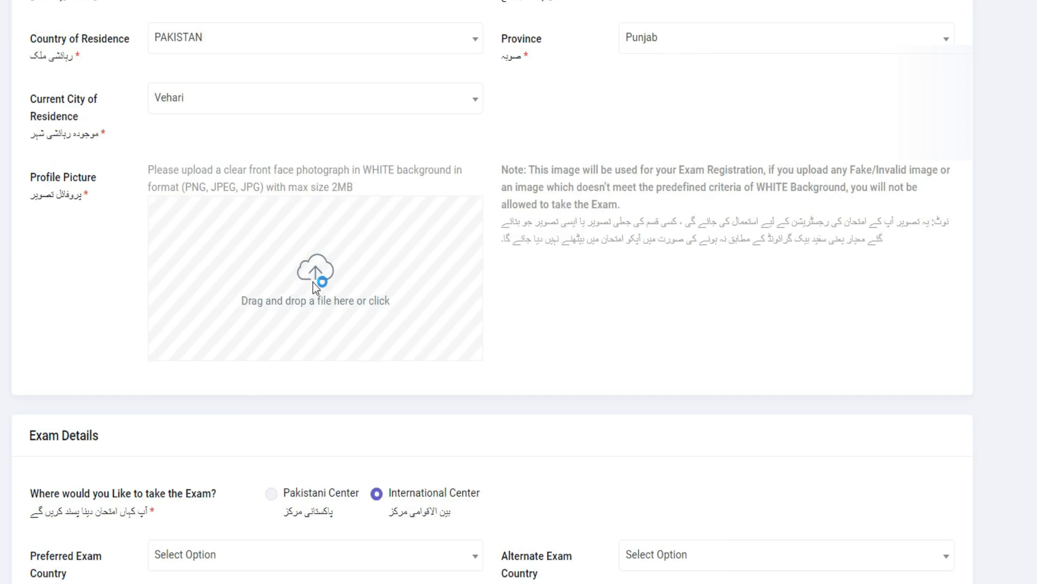
click(313, 283)
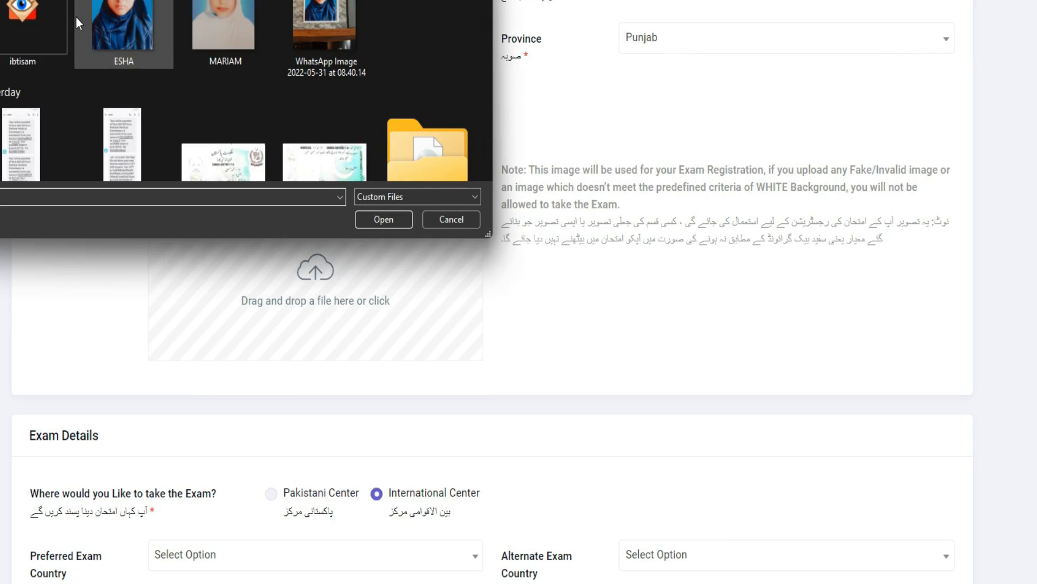
double_click(38, 36)
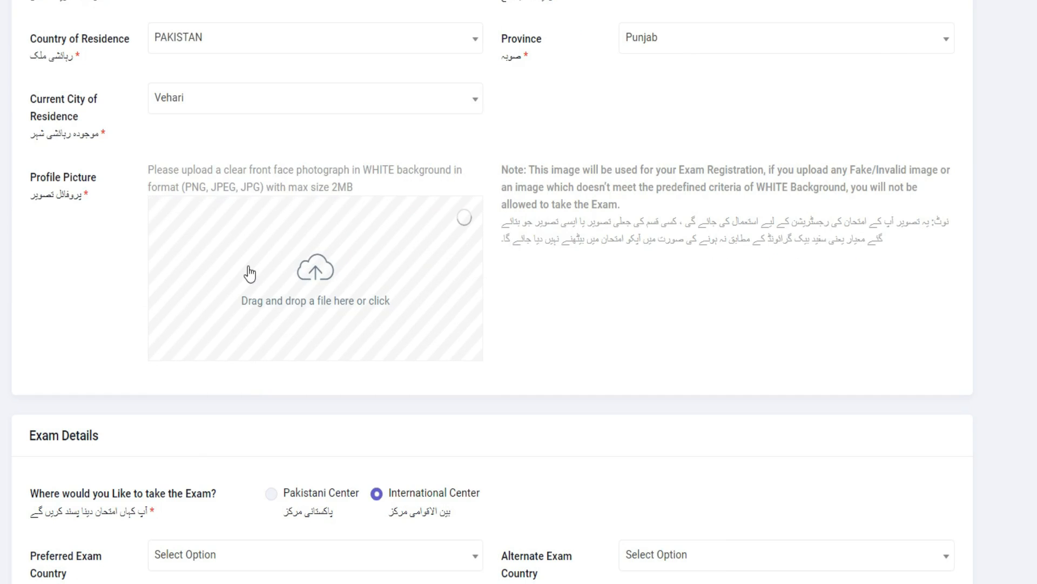
scroll(248, 267, down, 4)
scroll(248, 267, up, 1)
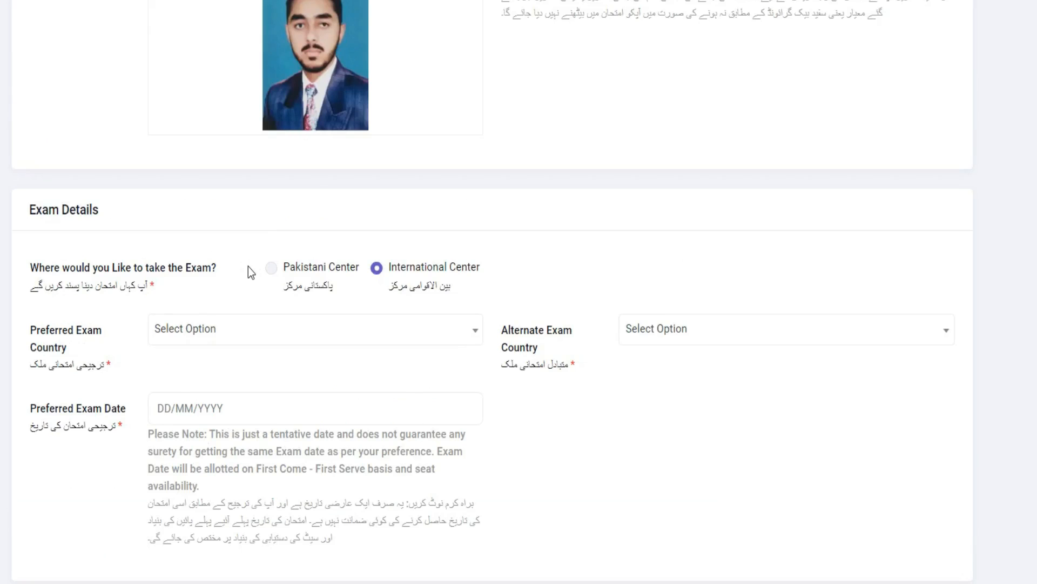
Fill in the exam details with Pakistani Center, preferred city Multan, alternate city Bahawalpur and preferred date 30/09/2022
scroll(248, 267, down, 1)
click(271, 193)
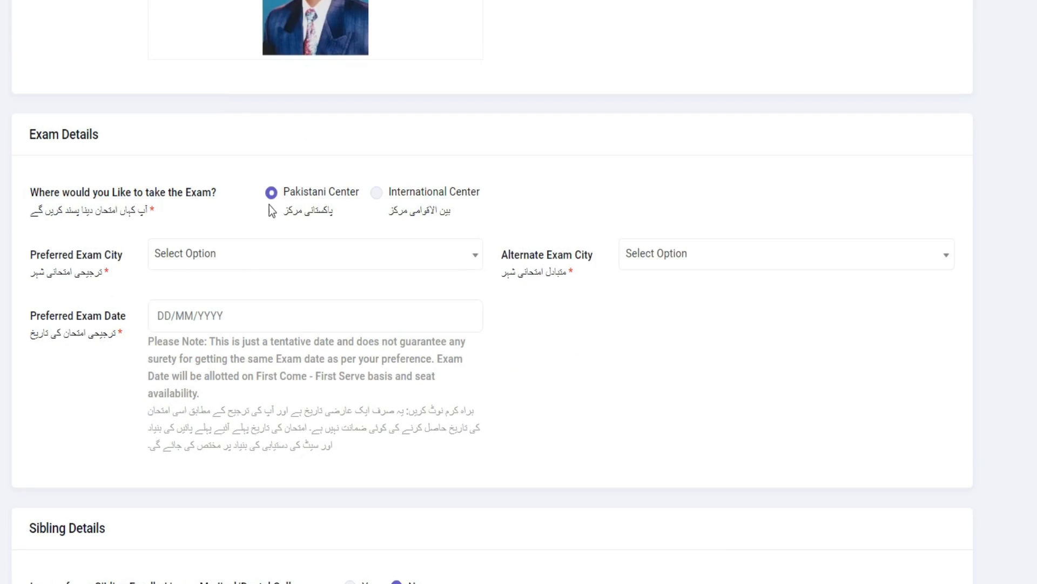
click(251, 258)
text(MUL)
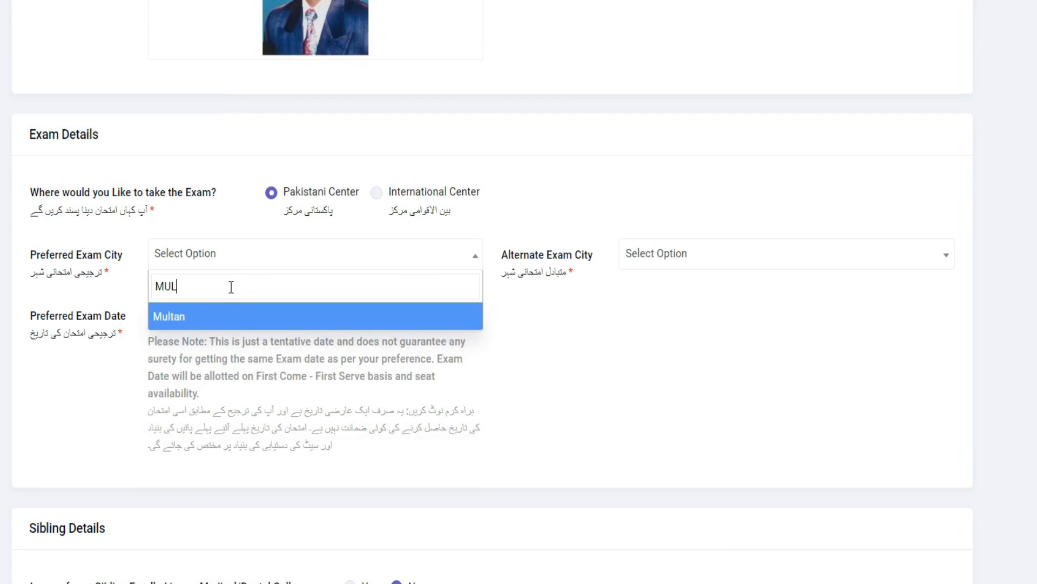
click(231, 318)
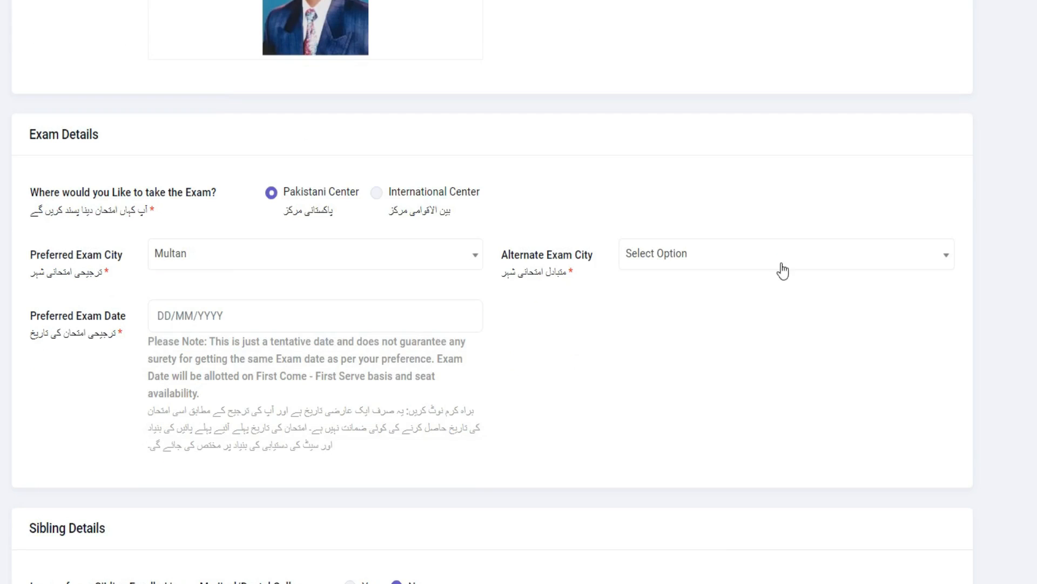
click(761, 263)
click(714, 345)
click(177, 315)
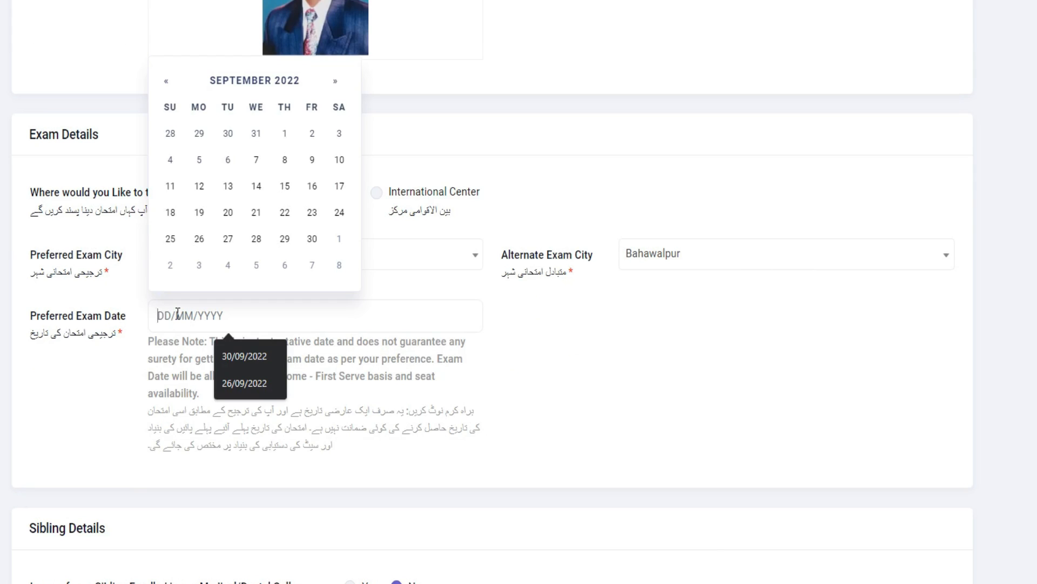
click(309, 238)
In the sibling details, answer Yes to a sibling in a medical college and choose Rawalpindi Medical University
scroll(275, 357, down, 3)
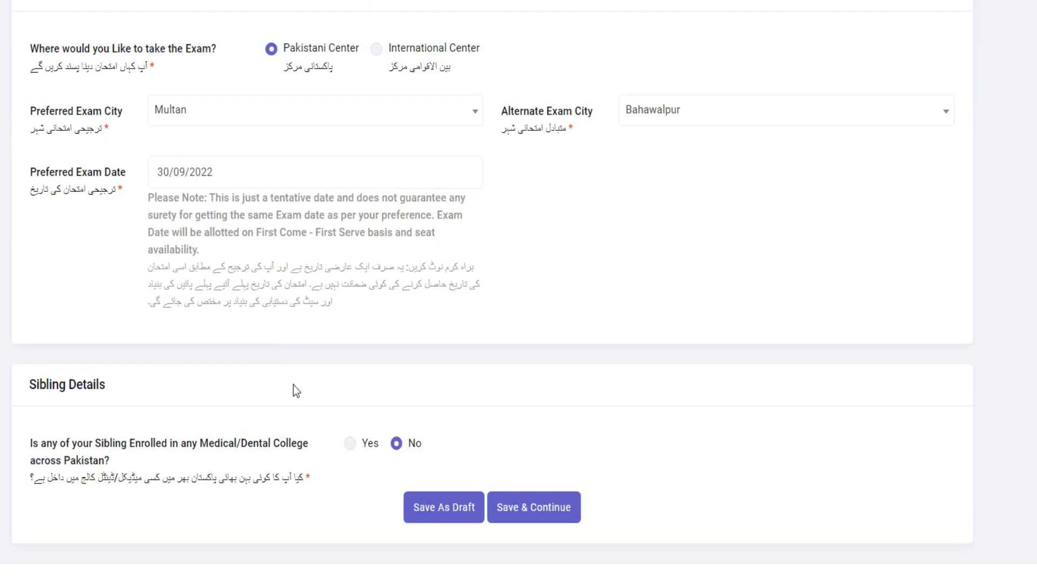
click(350, 444)
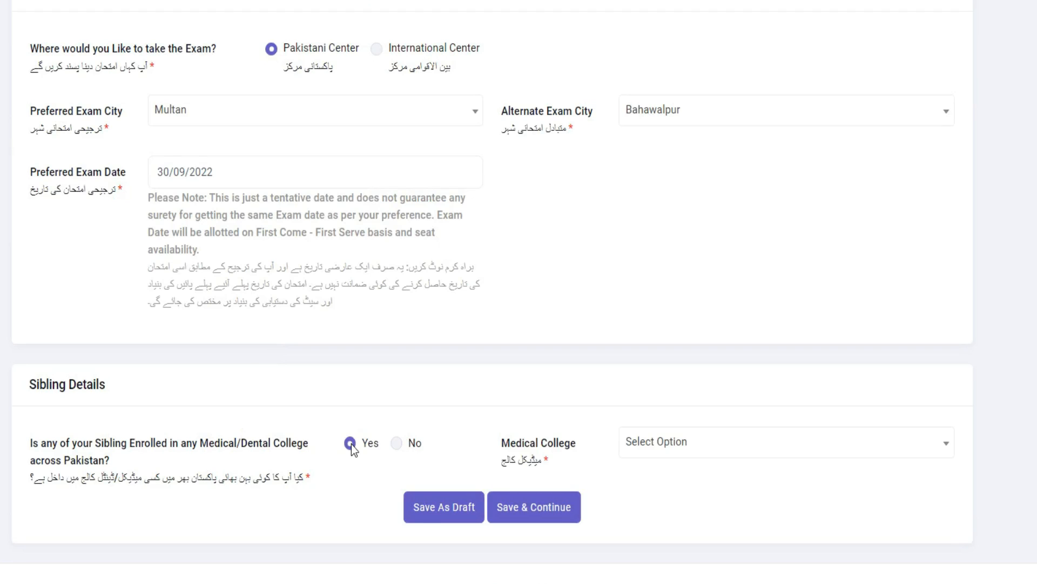
click(662, 446)
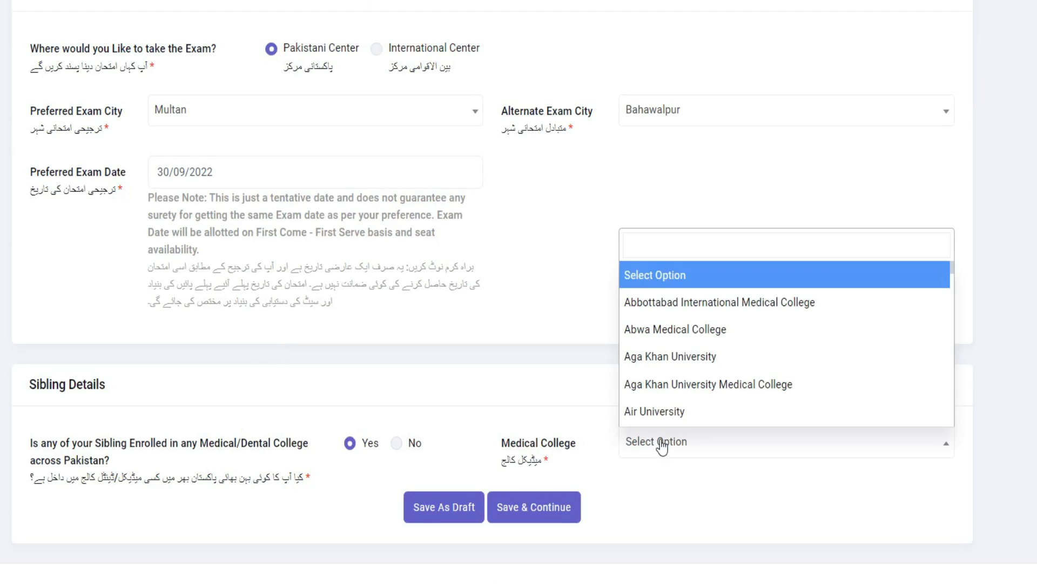
text(RAWAL)
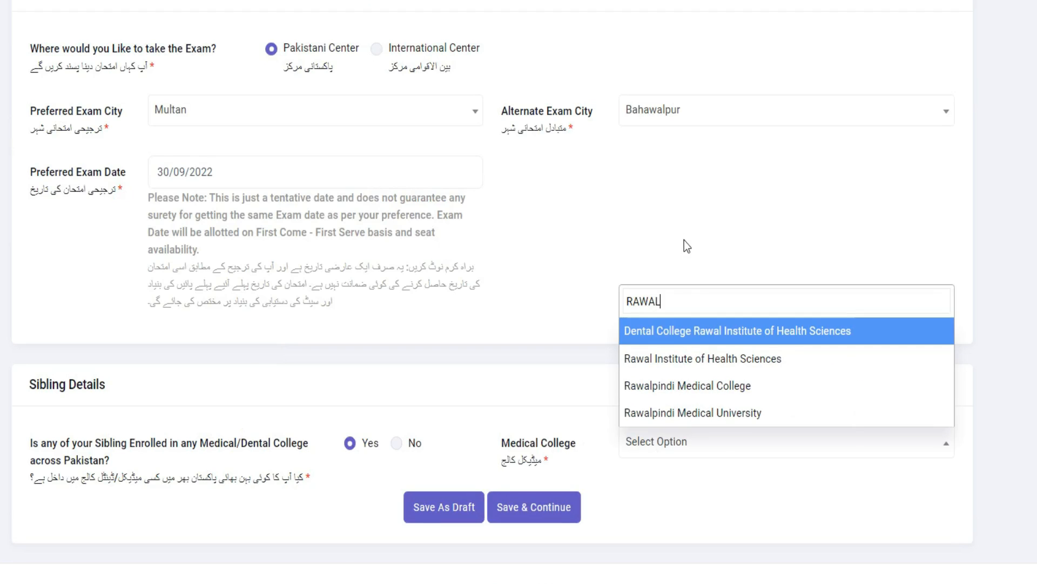
click(685, 414)
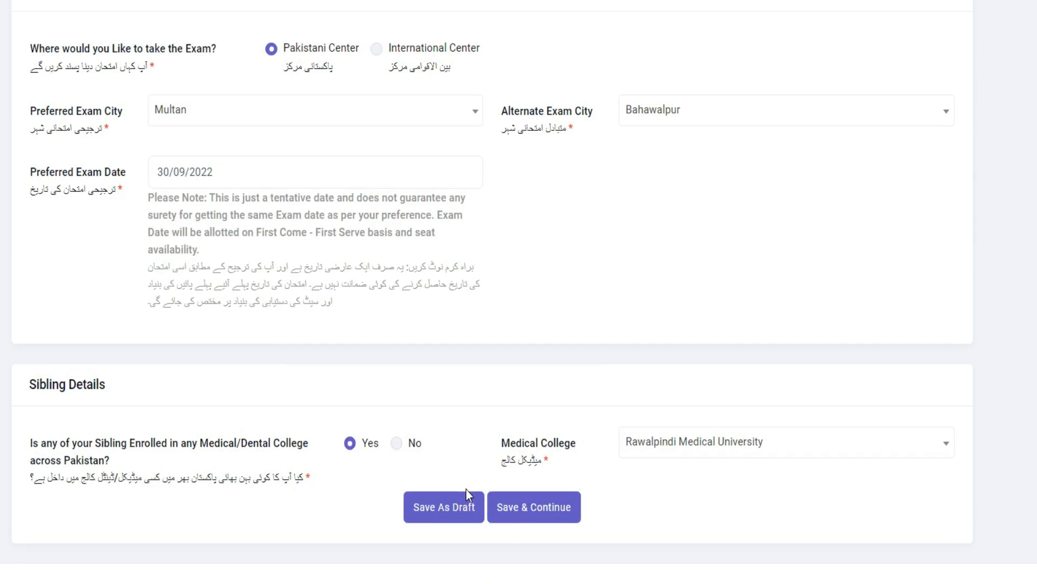
Save the completed student profile and continue to the student education section
scroll(533, 353, up, 6)
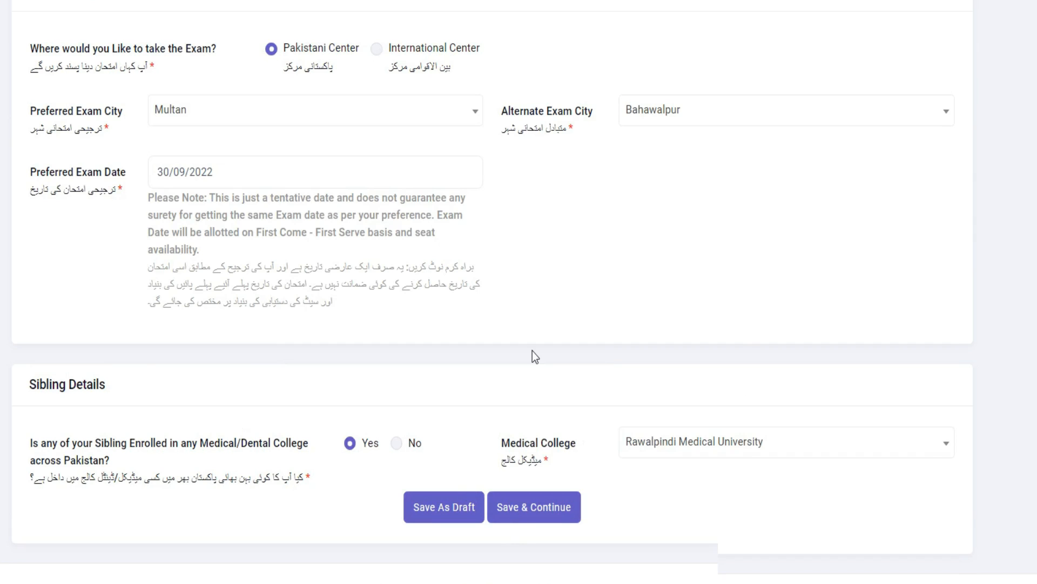
scroll(533, 353, down, 6)
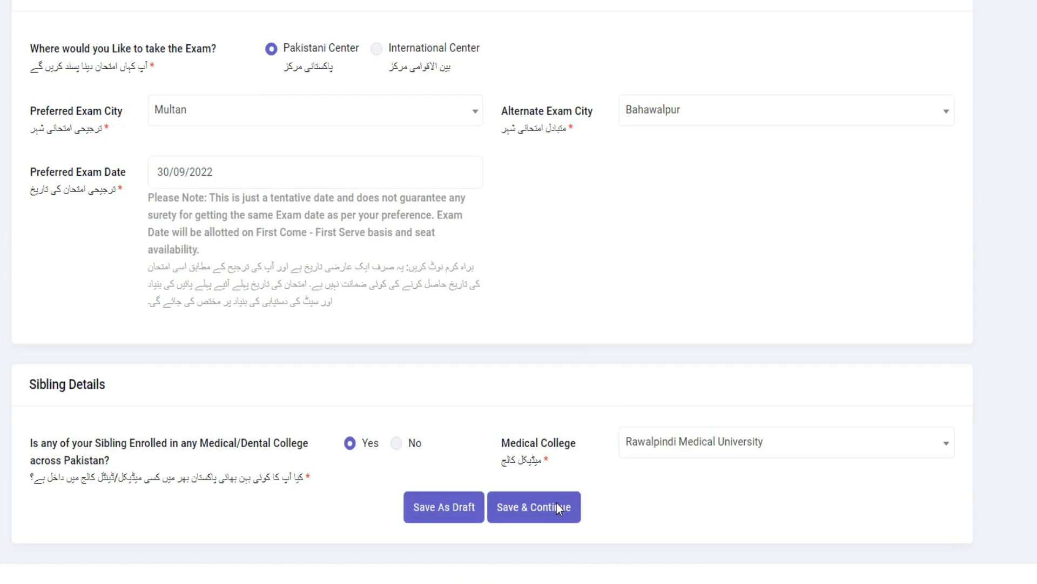
click(557, 506)
click(532, 314)
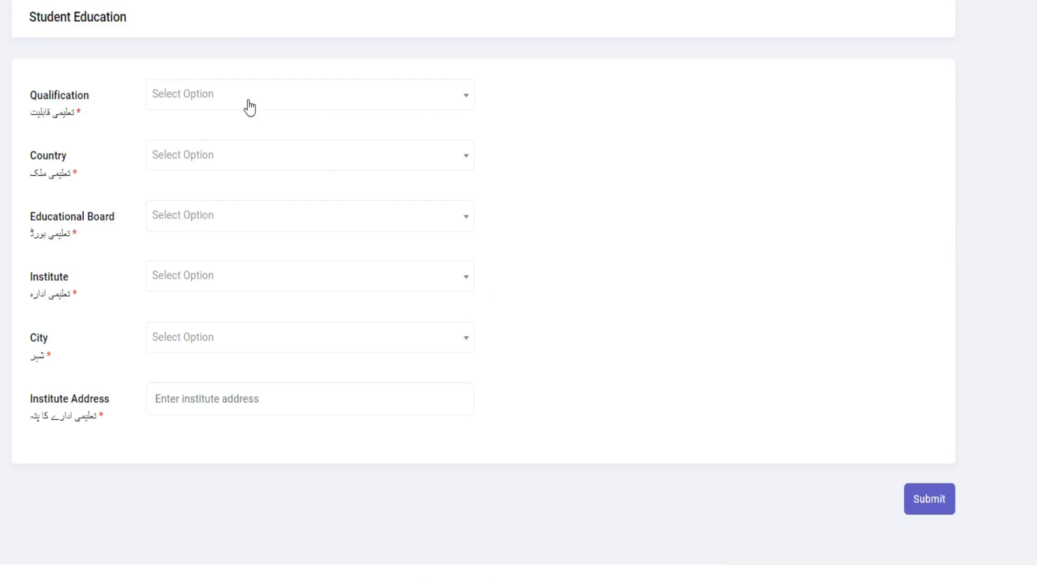
Set the student's qualification to FSC and the country of education to PAKISTAN
click(248, 102)
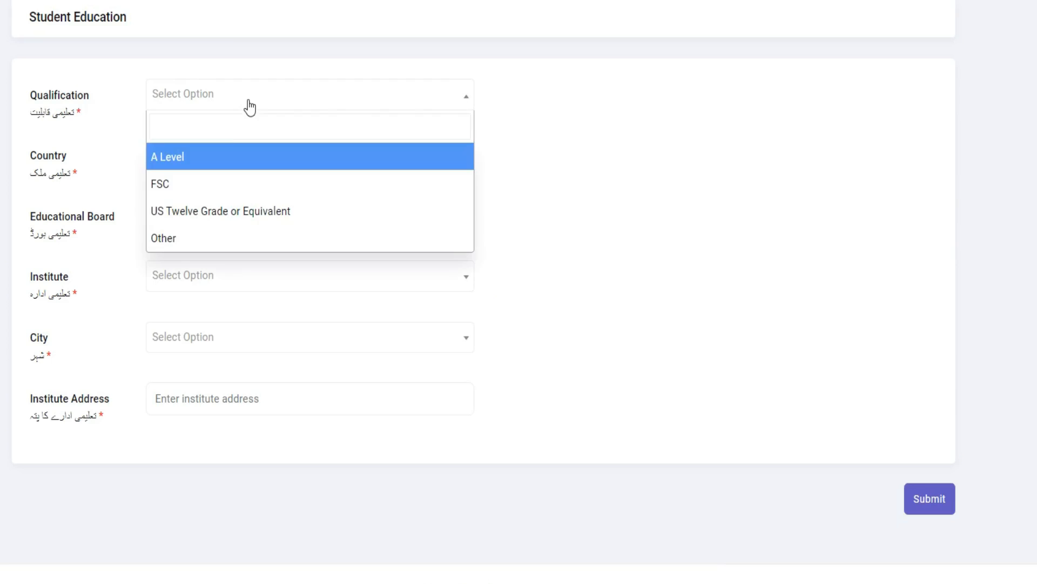
click(216, 187)
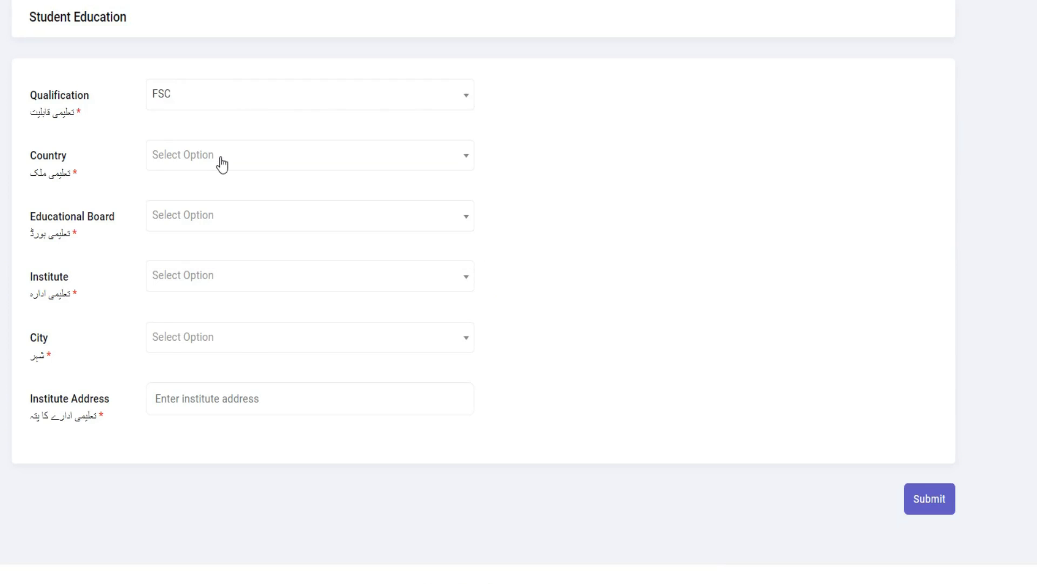
click(222, 165)
click(211, 188)
text(PA)
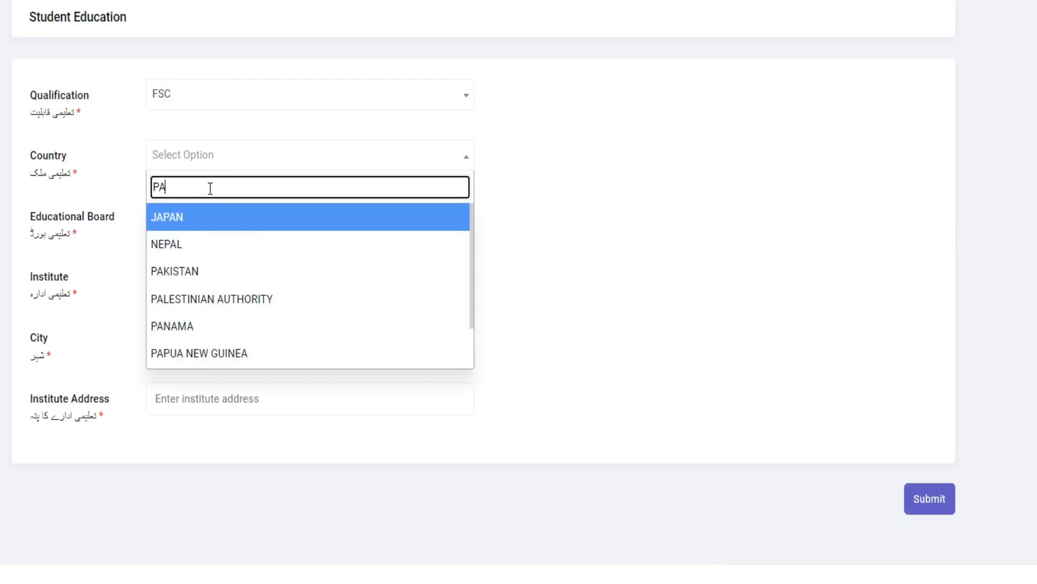
text(K)
click(261, 220)
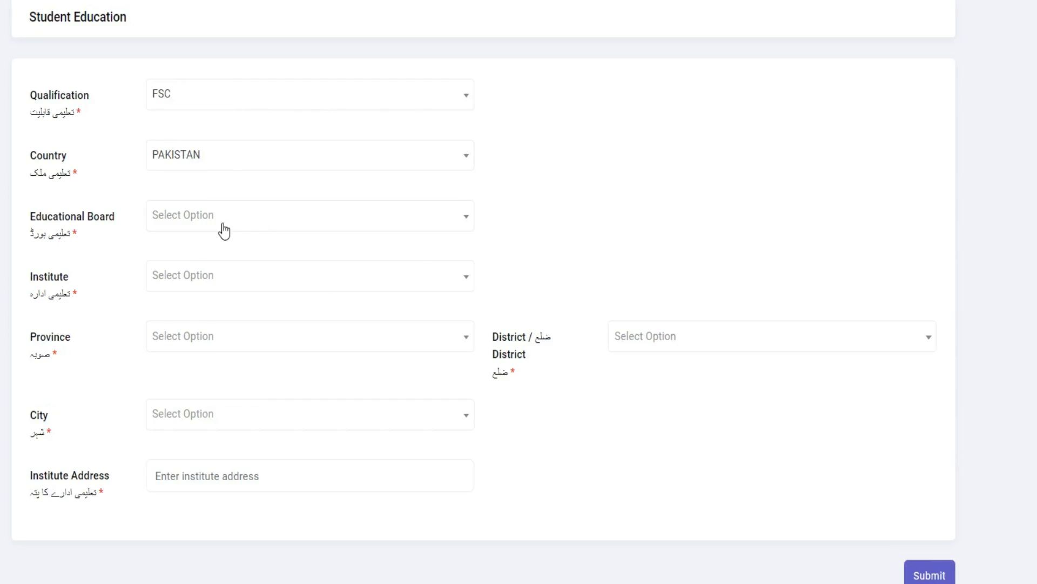
Set the educational board to MULTAN
click(224, 230)
click(210, 246)
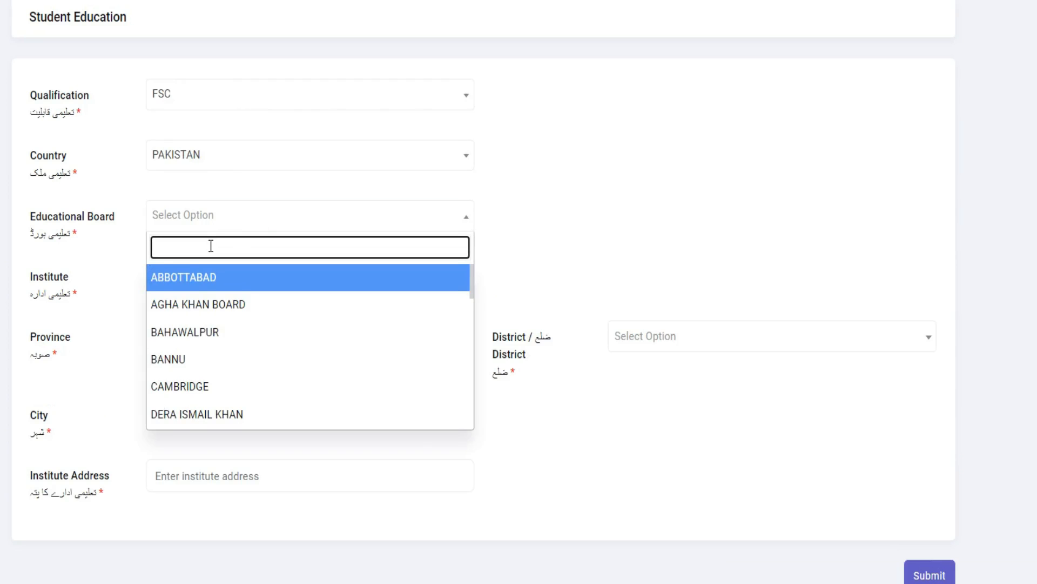
text(MULT)
click(192, 278)
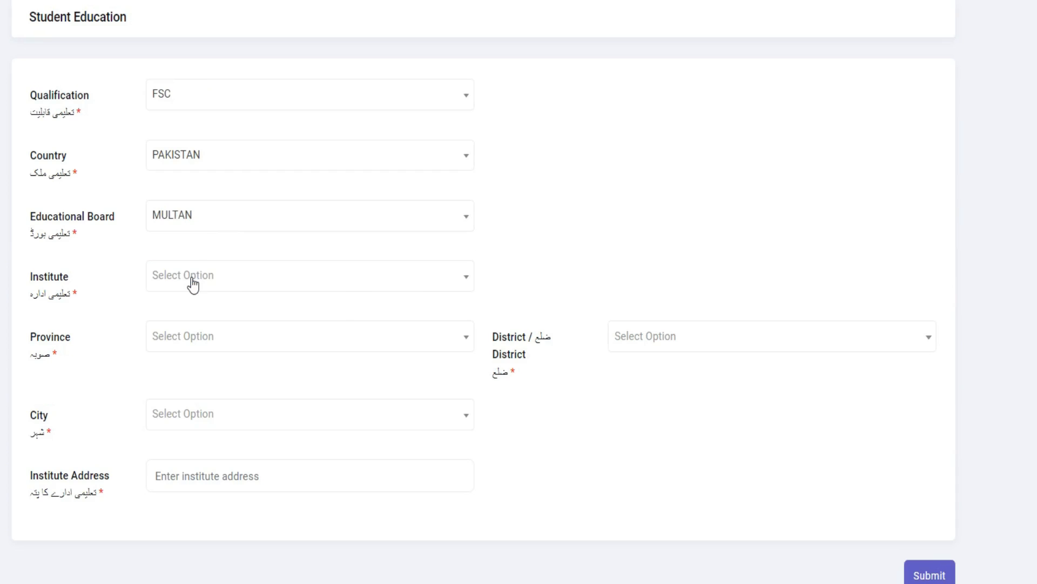
click(193, 284)
click(199, 308)
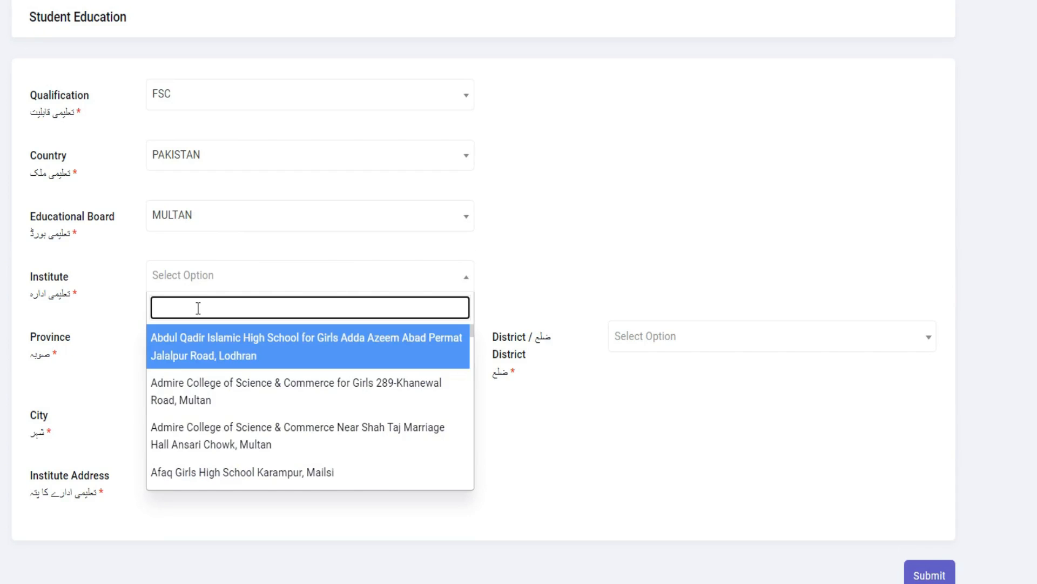
text(PRIVATE)
key(BackSpace)
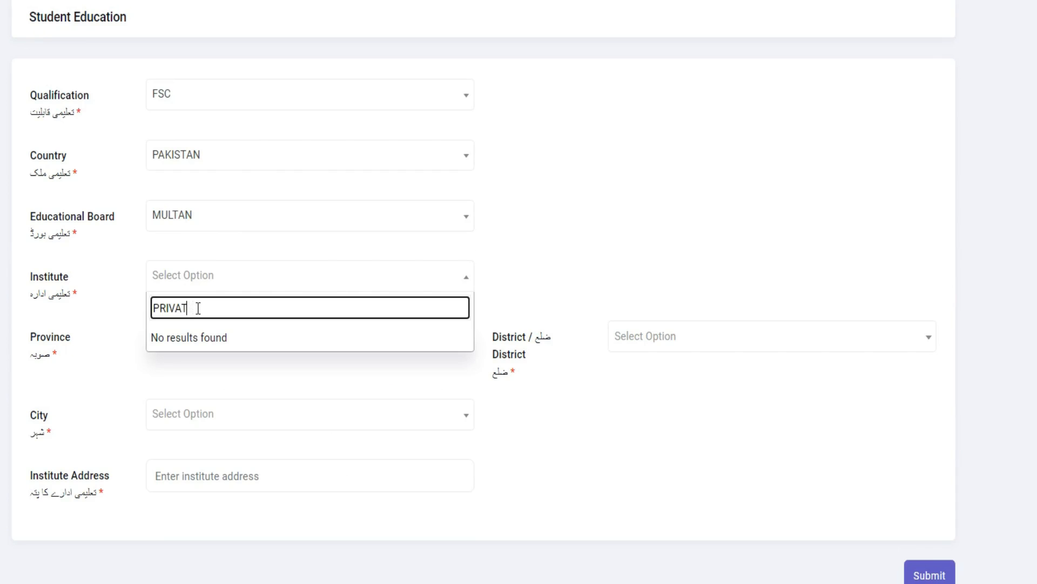
key(BackSpace)
key(BackSpace)
key(BackSpace)
key(BackSpace)
key(BackSpace)
key(BackSpace)
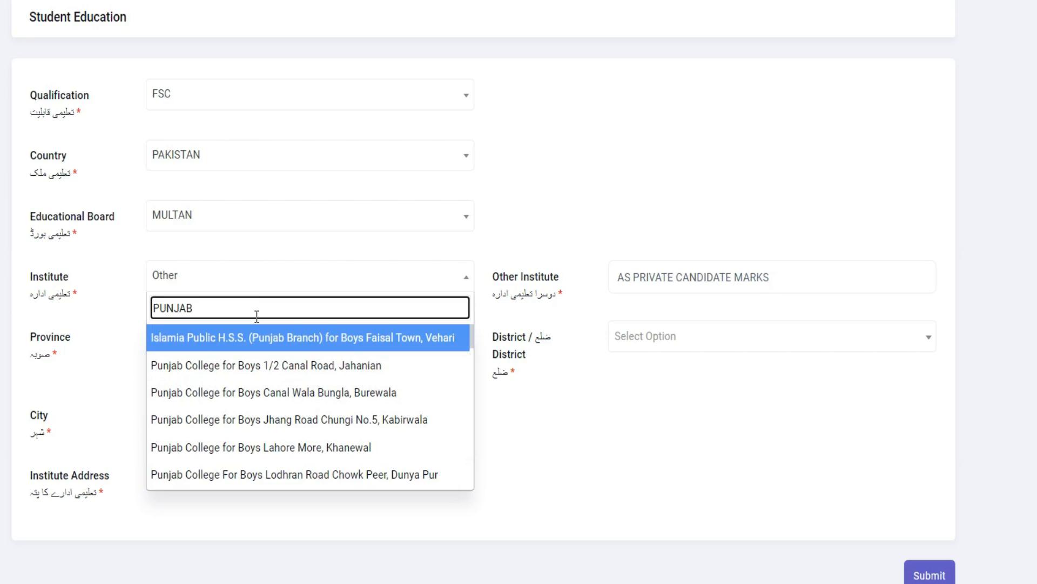
Set the institute to Punjab College for Boys Near grid station Multan road, Mailsi and the province to Punjab
scroll(262, 394, down, 5)
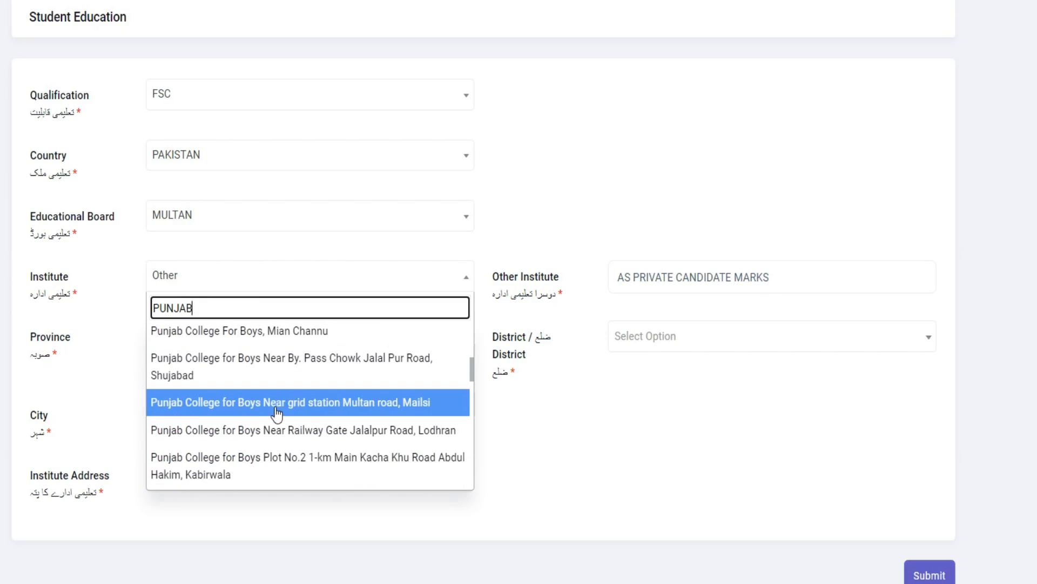
click(276, 410)
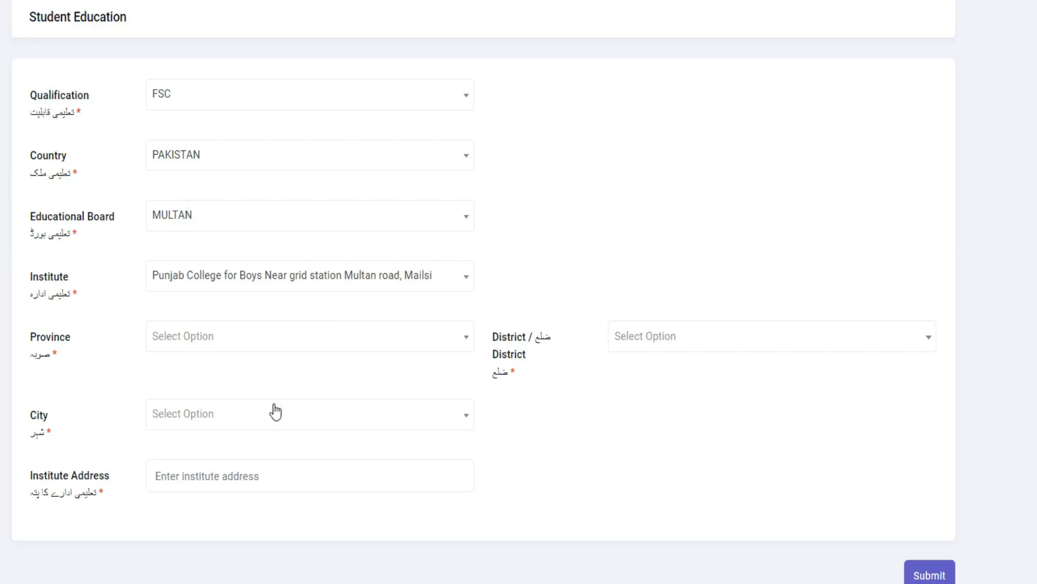
click(216, 345)
click(213, 378)
text(PUNJ)
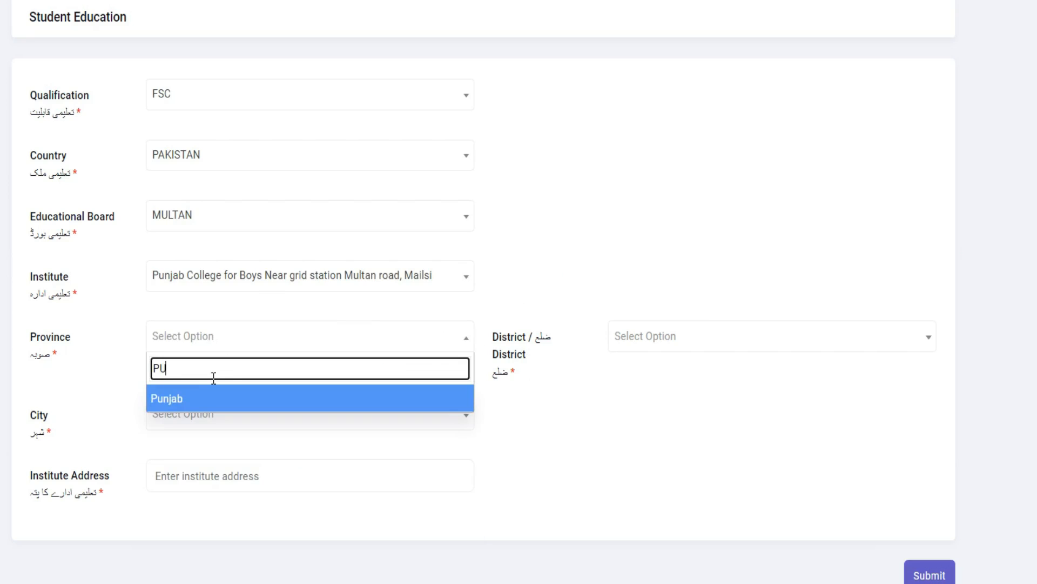
click(213, 394)
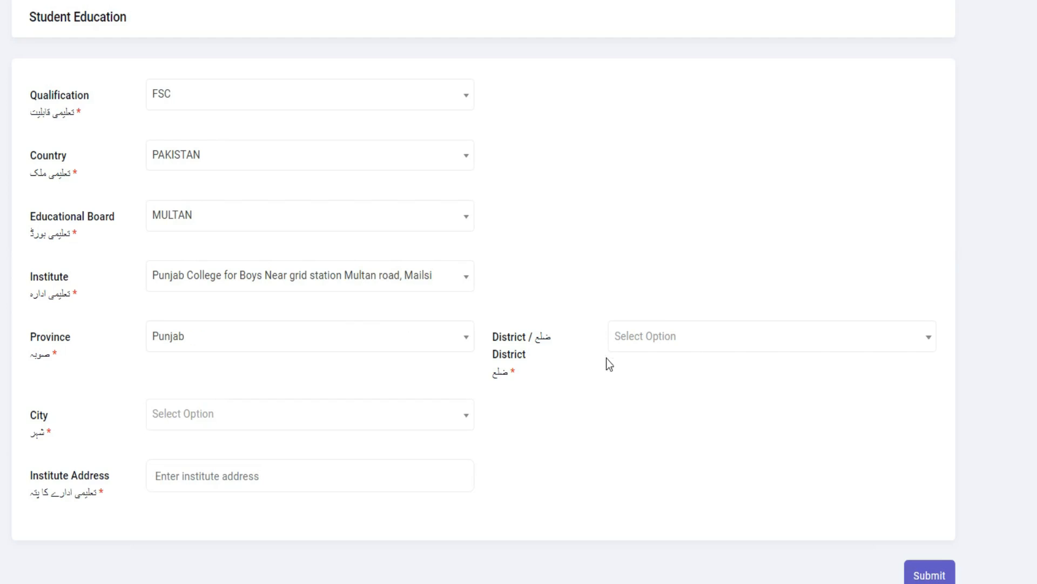
Set both the institute's district and its city to Vehari
click(642, 345)
click(638, 370)
text(VE)
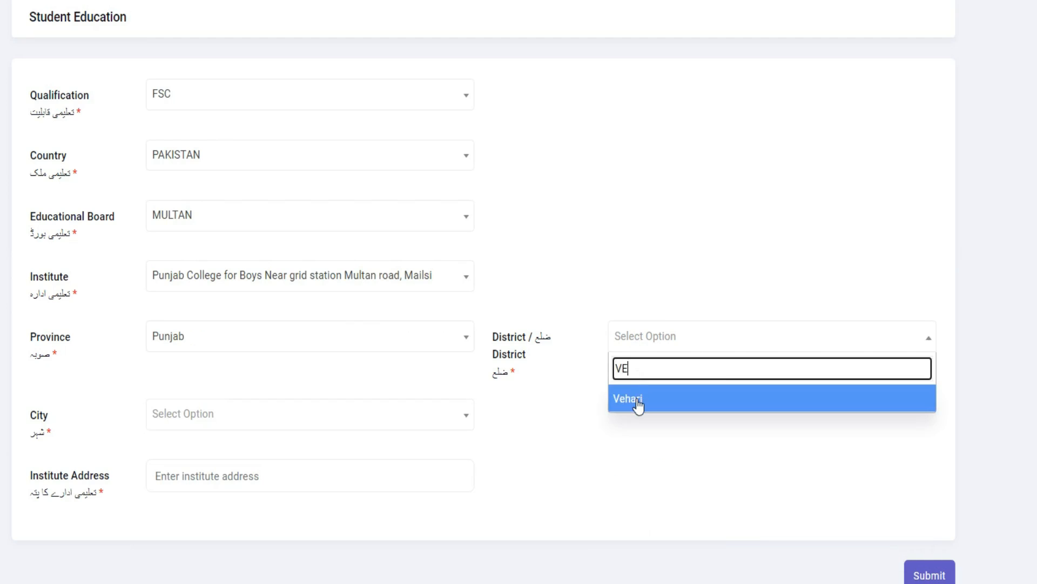
click(638, 400)
click(247, 426)
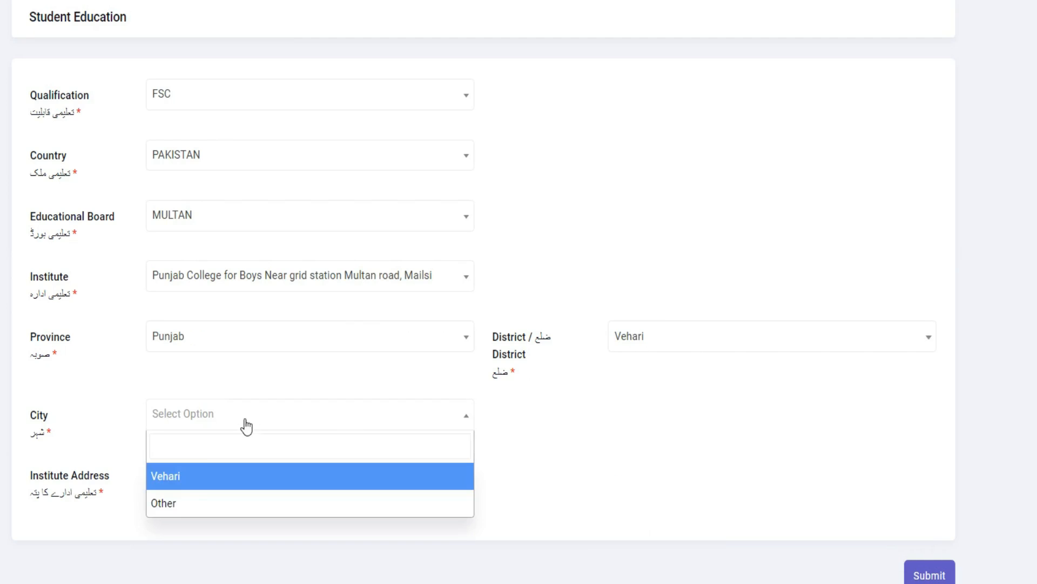
click(192, 483)
Enter the institute address Punjab College for Boys Near Grid Station Multan Road Mailsi and submit the education details
click(195, 482)
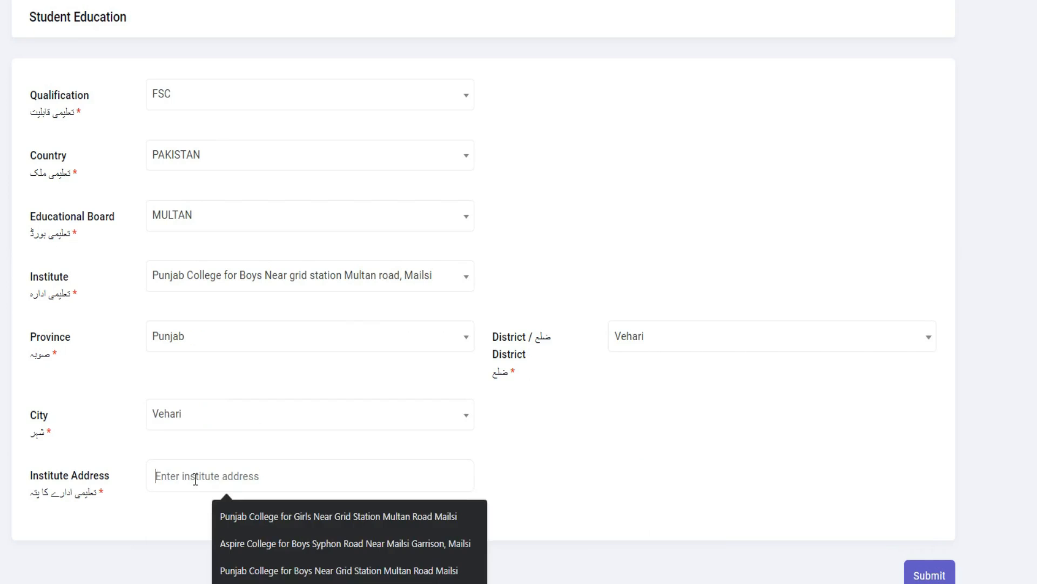
click(315, 570)
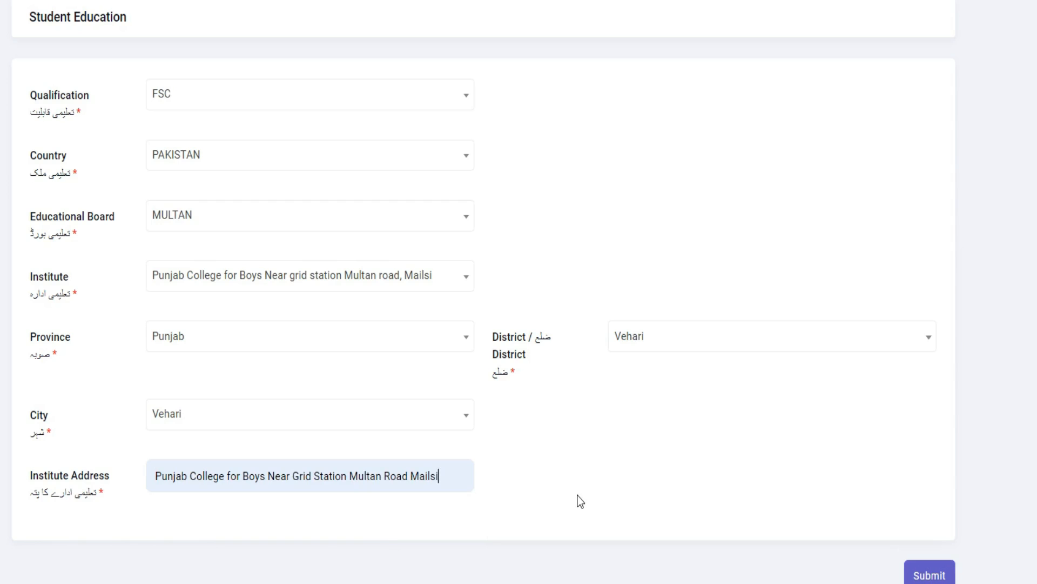
scroll(704, 508, down, 1)
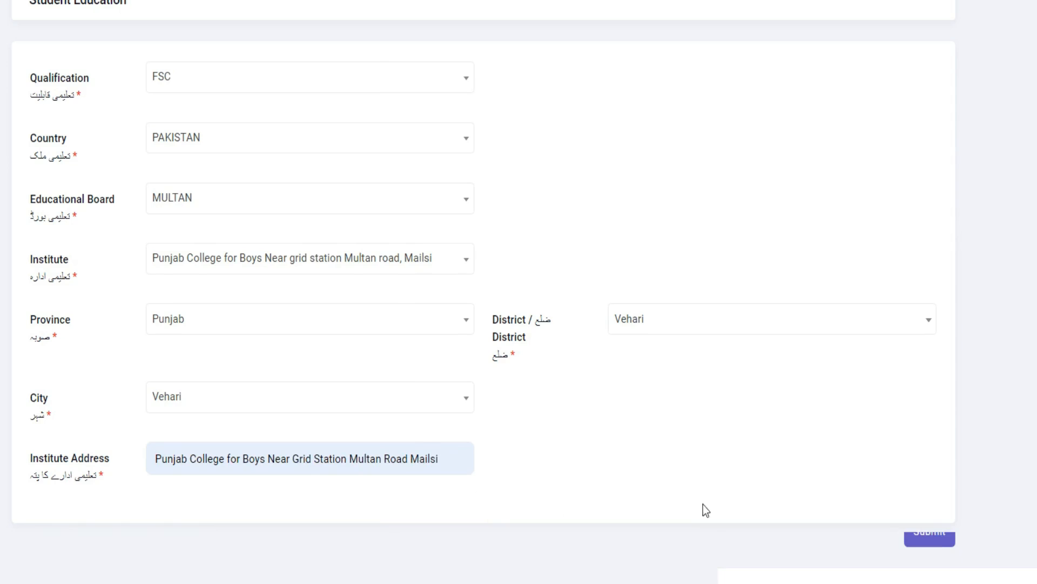
click(938, 533)
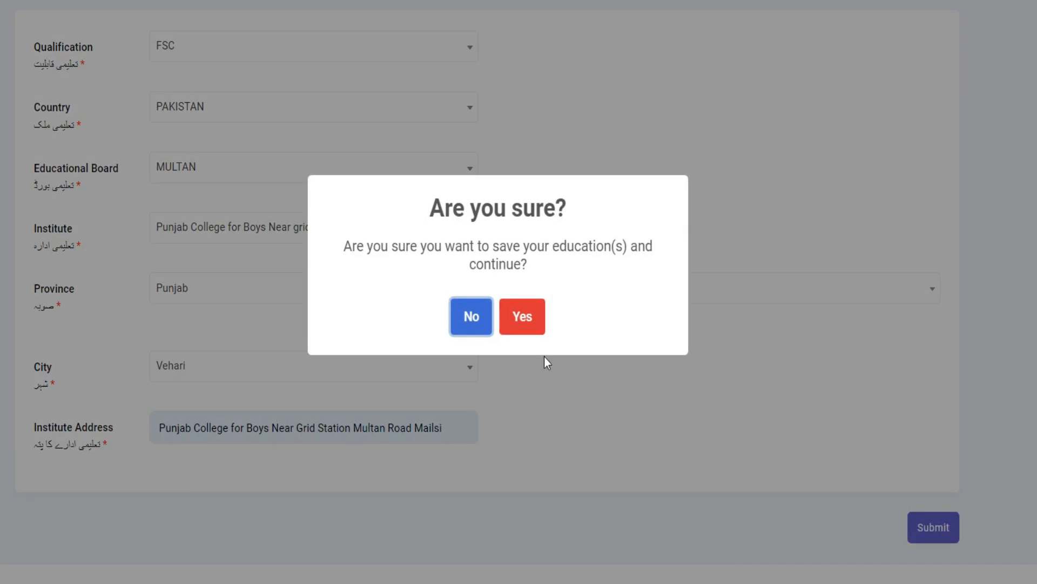
click(523, 325)
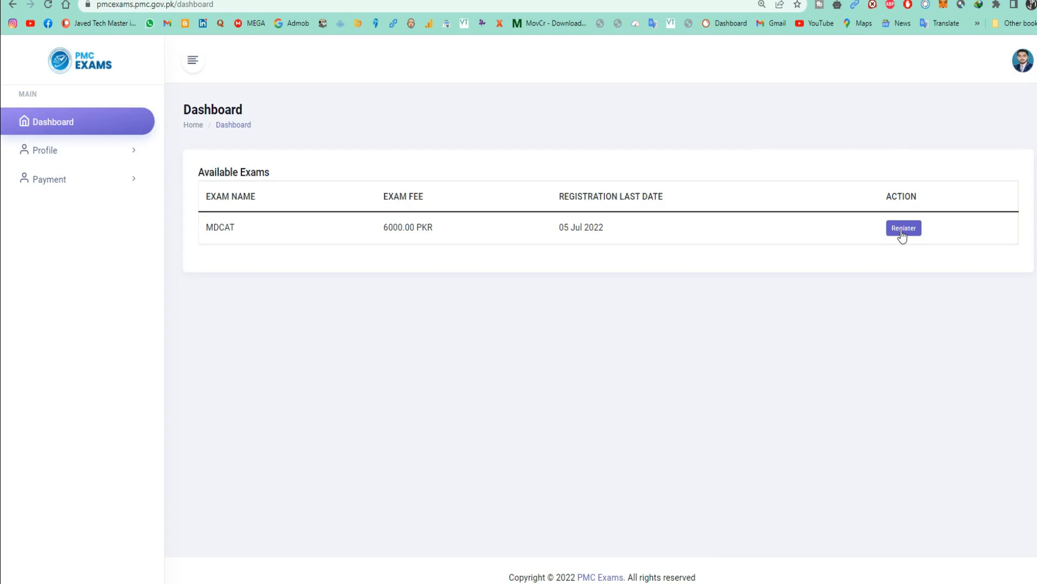
Register for the available MDCAT exam and proceed to its fee payment
click(119, 157)
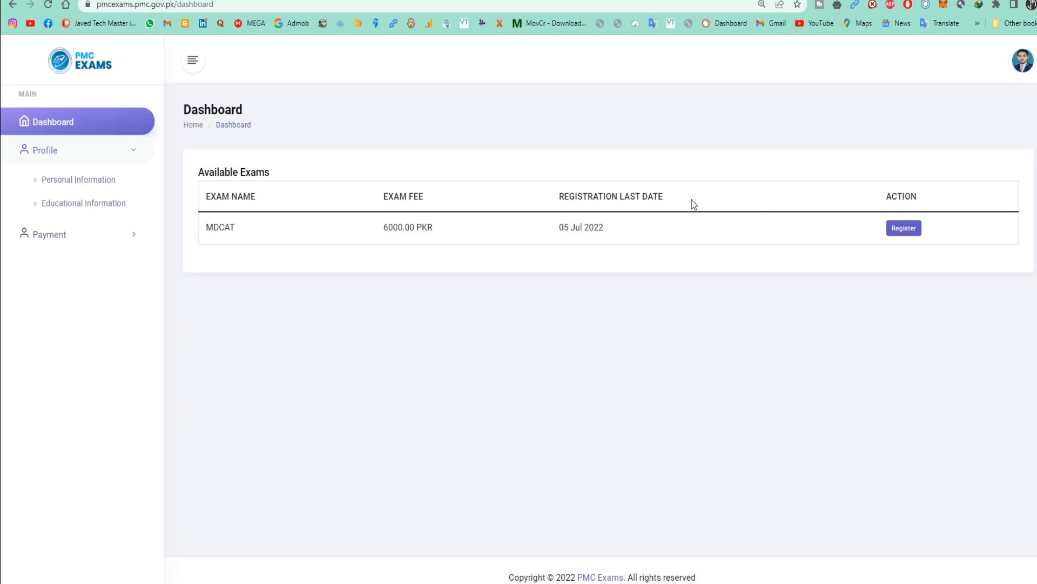
click(899, 231)
click(552, 431)
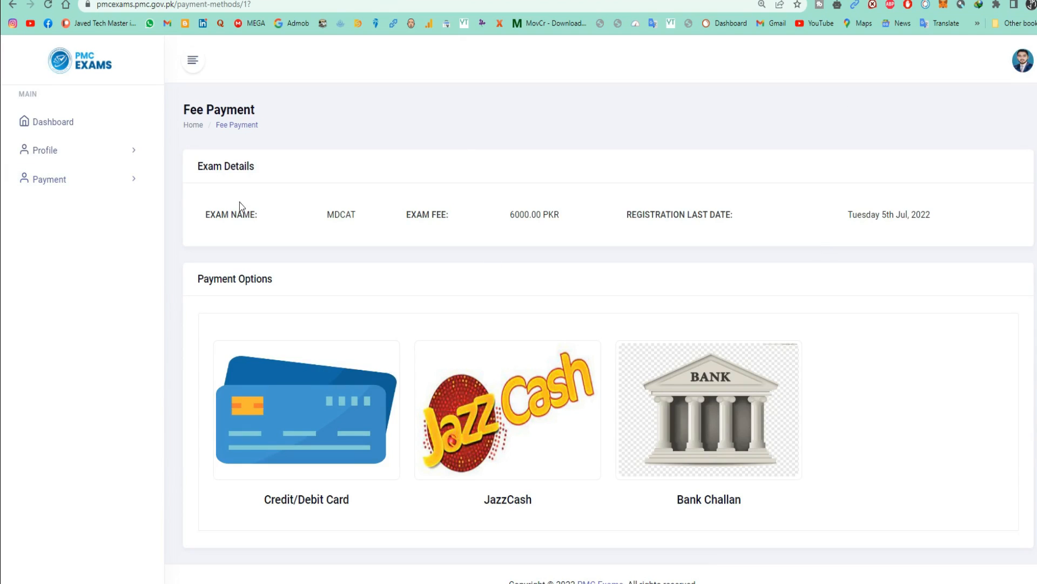
Choose JazzCash as the payment option for the MDCAT exam fee
click(101, 189)
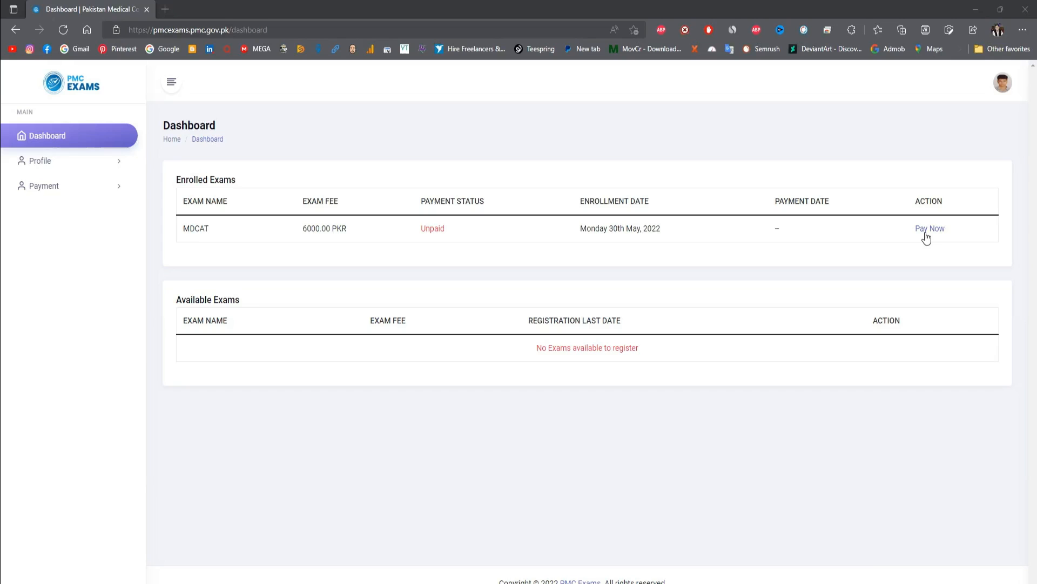
click(926, 237)
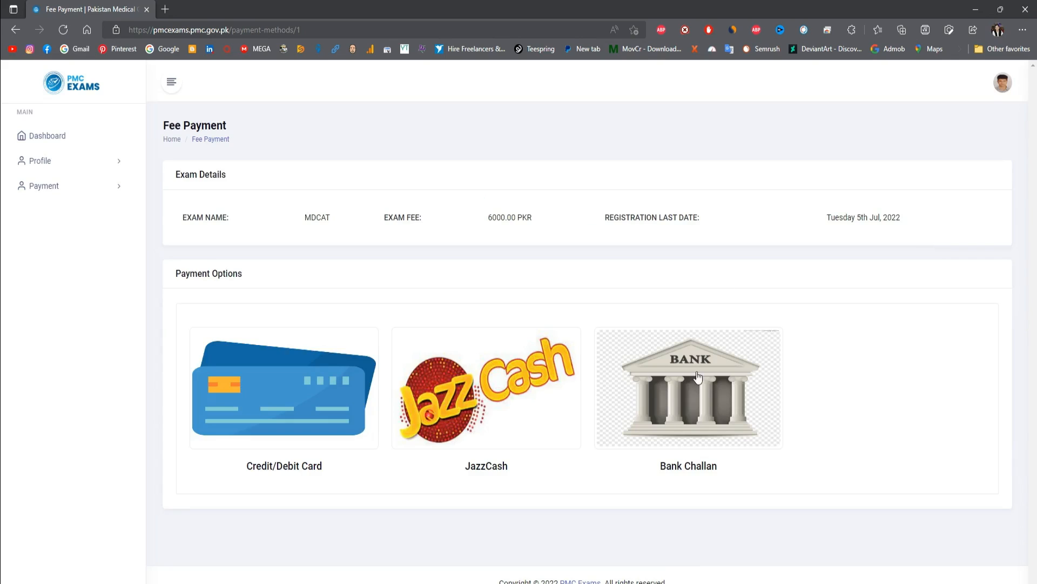
click(497, 407)
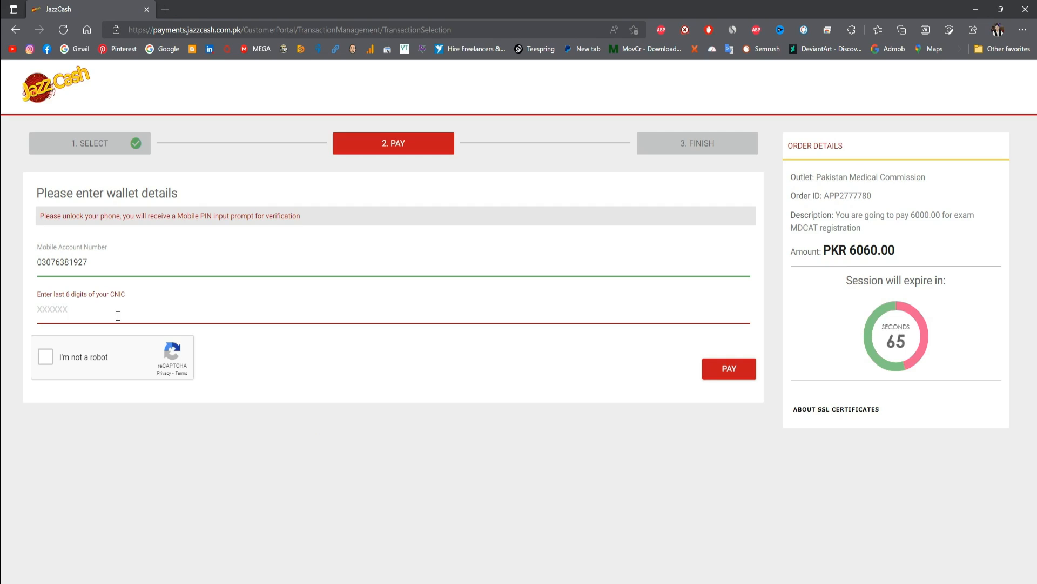
Enter the last six digits of the payer's CNIC in the wallet details and complete the robot check
click(41, 356)
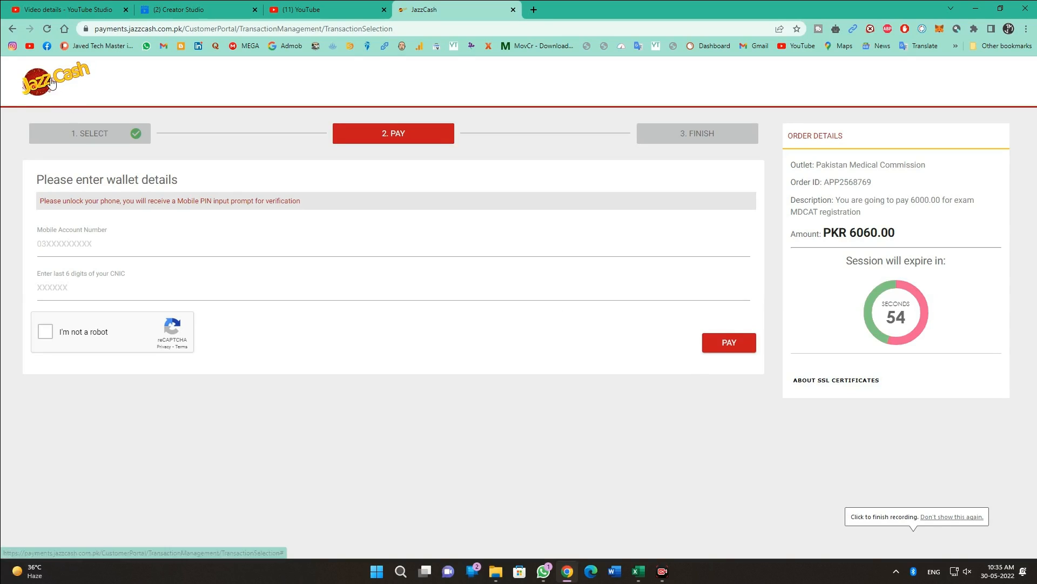
click(67, 251)
click(250, 287)
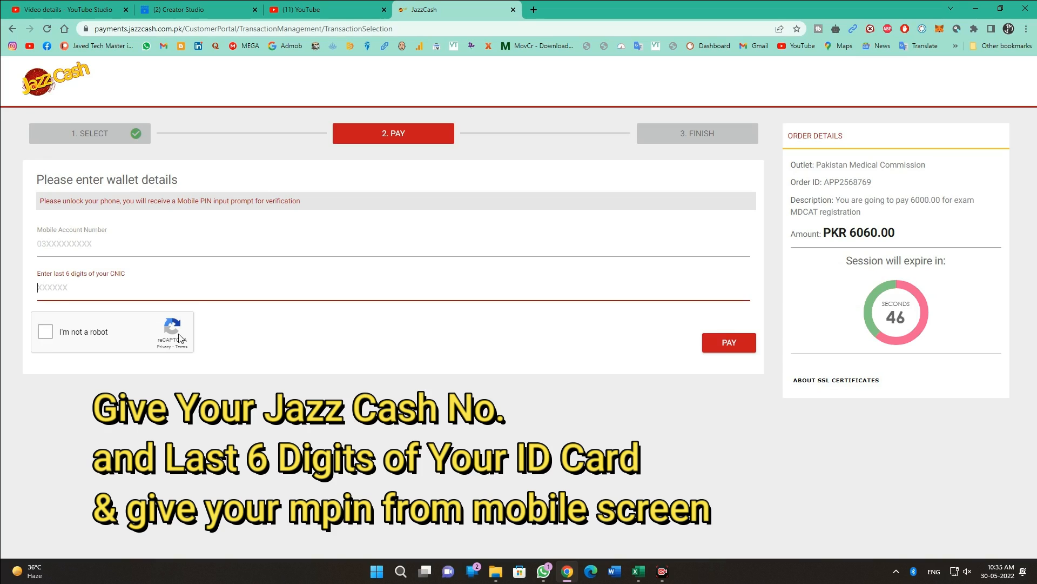
click(300, 252)
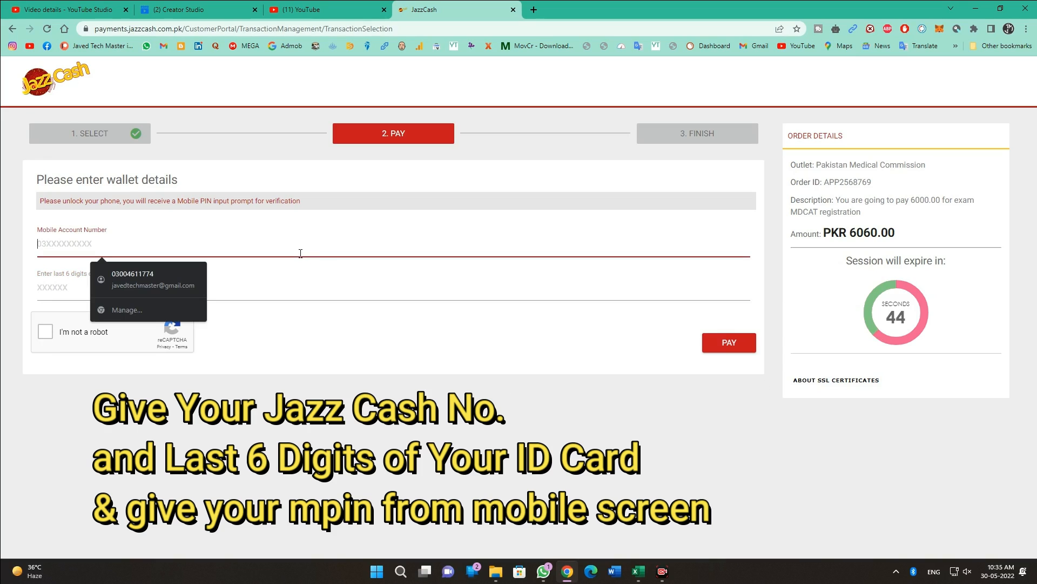
click(667, 470)
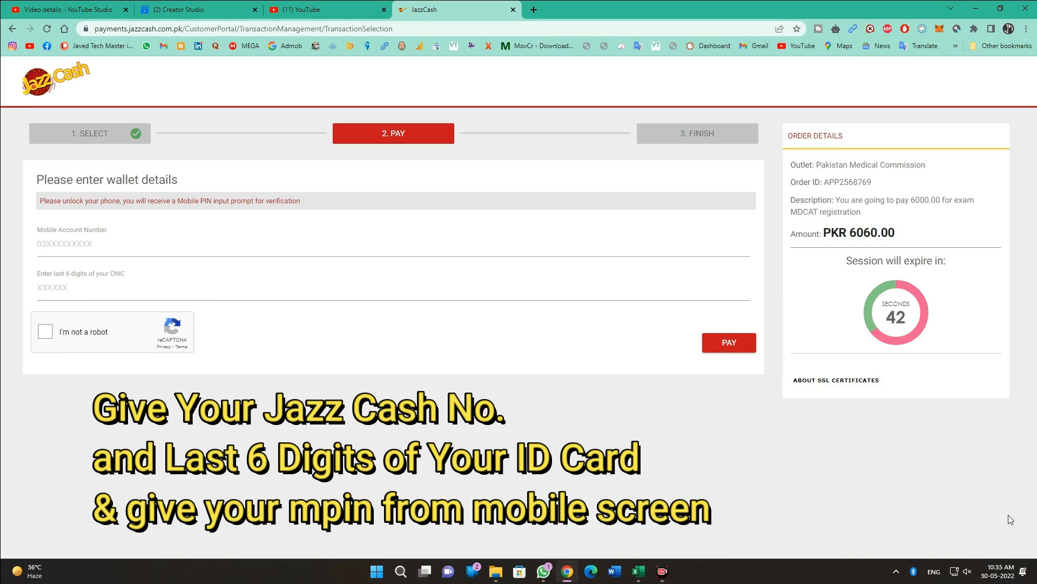